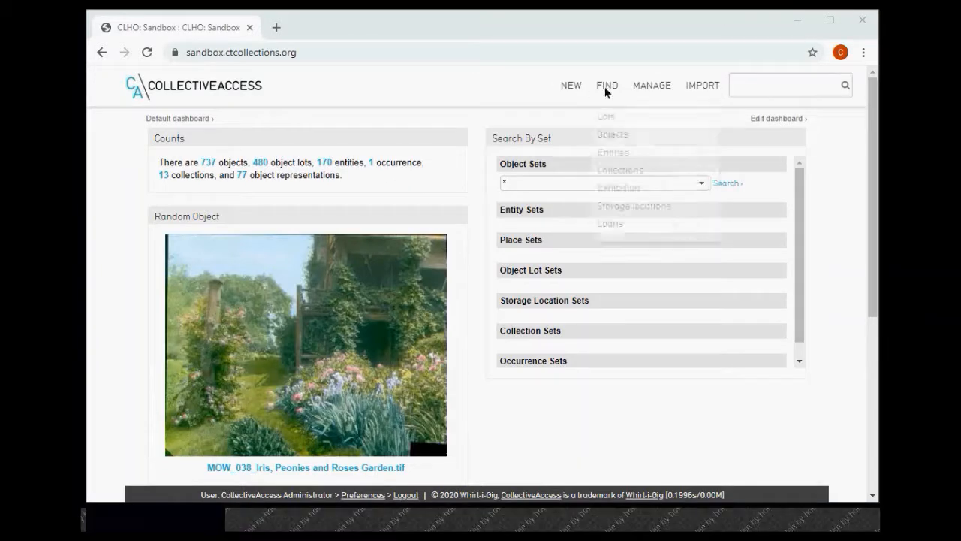
# - From the list of all sets, start creating a new user set containing objects
pyautogui.moveTo(649, 95)
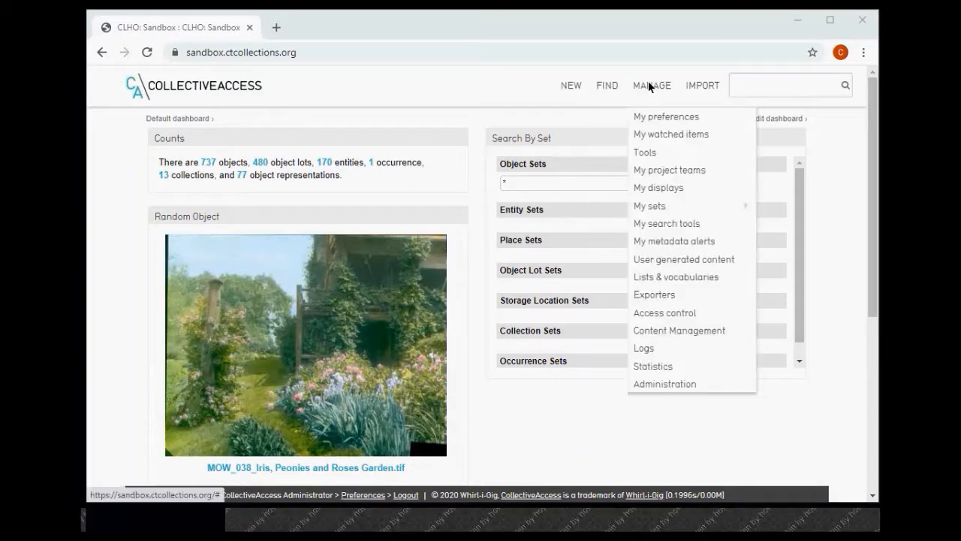
pyautogui.moveTo(659, 201)
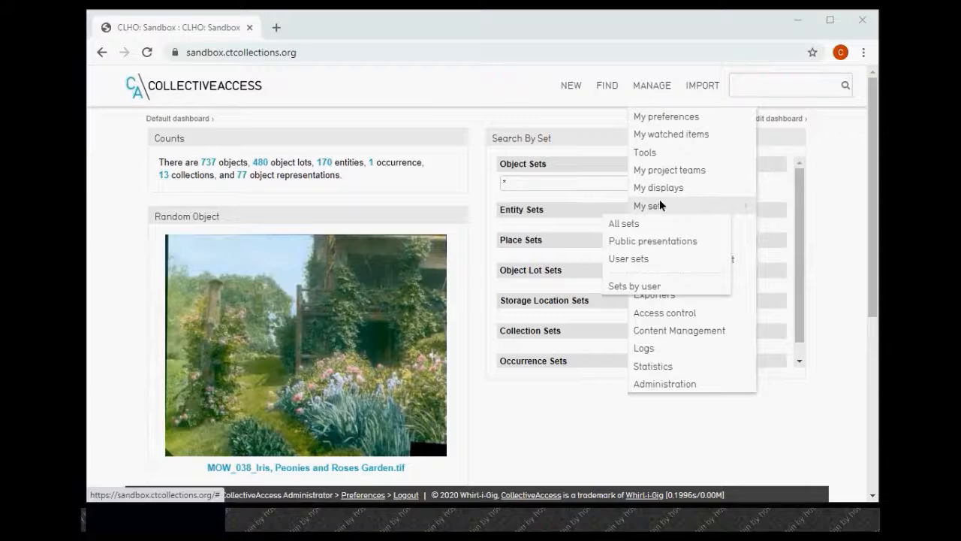
pyautogui.click(624, 223)
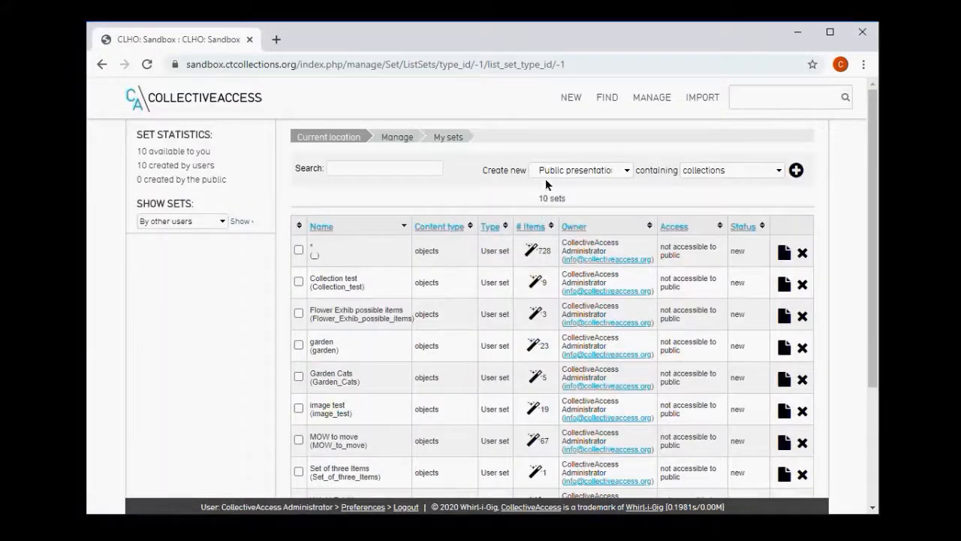
pyautogui.click(624, 170)
pyautogui.click(583, 191)
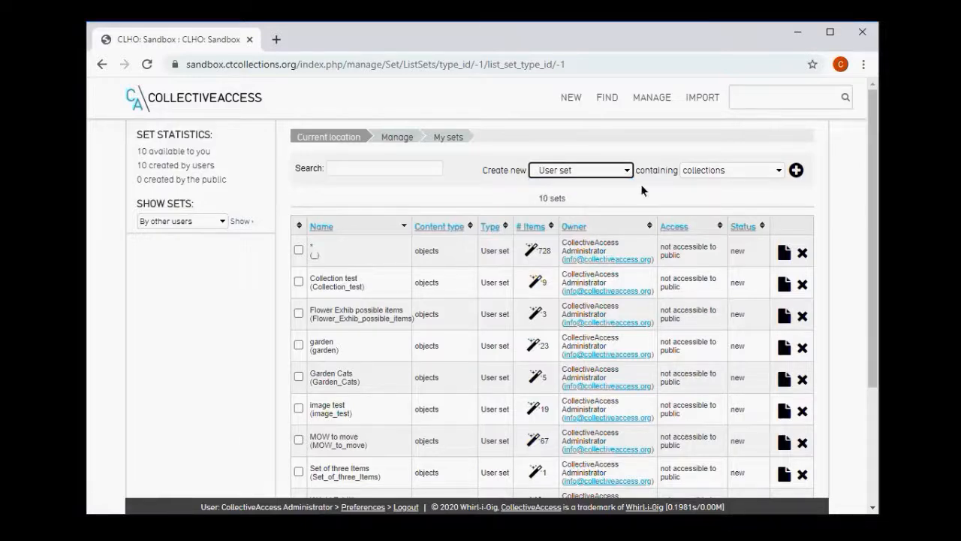
pyautogui.click(779, 171)
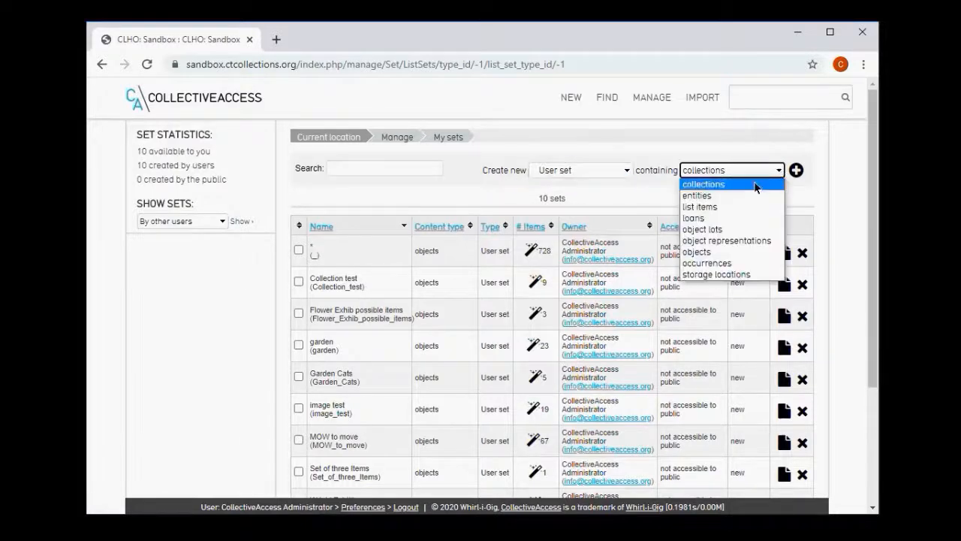
pyautogui.click(730, 252)
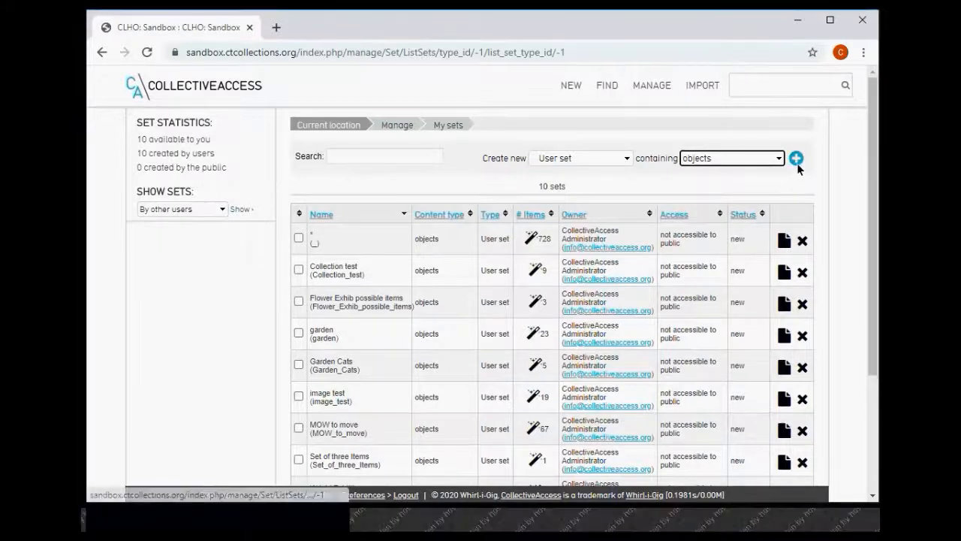
pyautogui.click(796, 171)
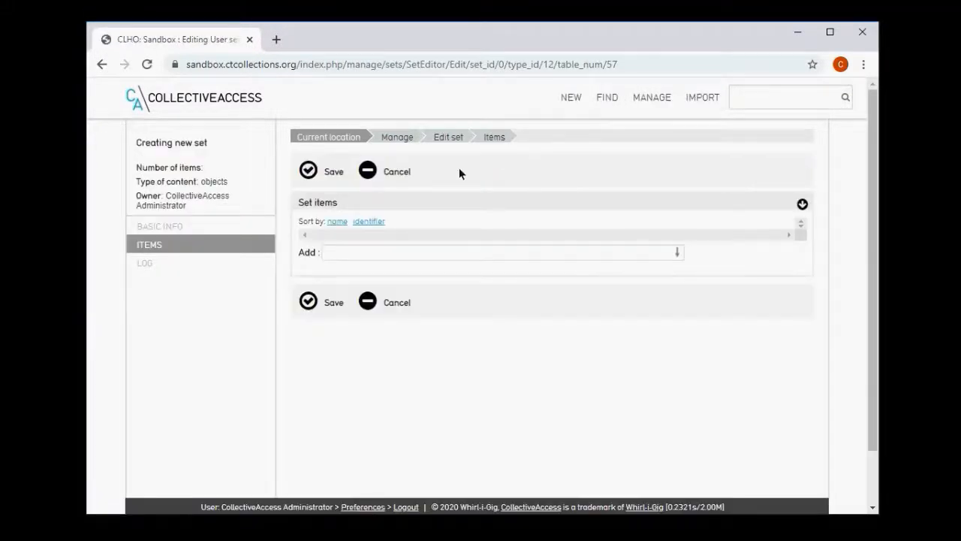
# - Find objects matching "mow", add MOW_025_Lizard's Tail at Valley Forge Mill Pond to the new set, and save it
pyautogui.click(381, 255)
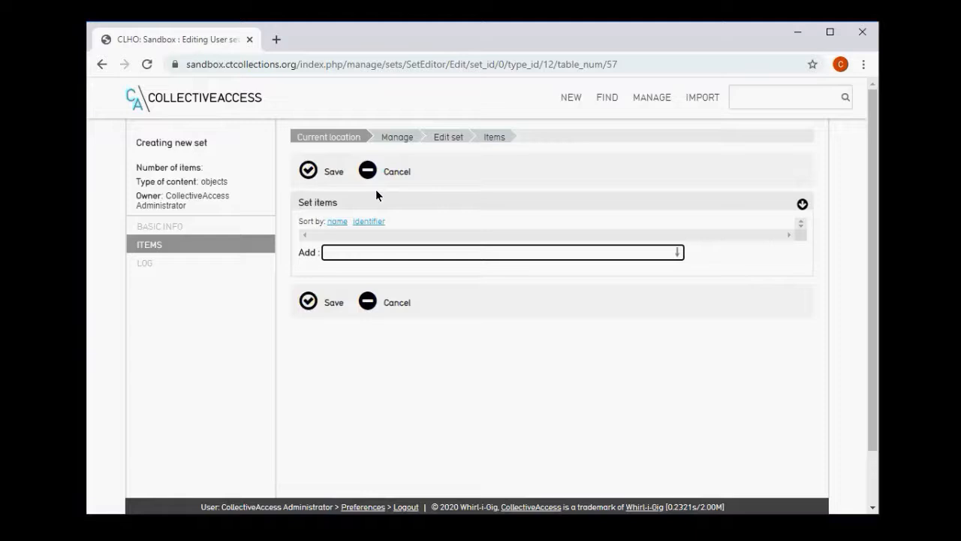
pyautogui.write('mow')
pyautogui.click(420, 293)
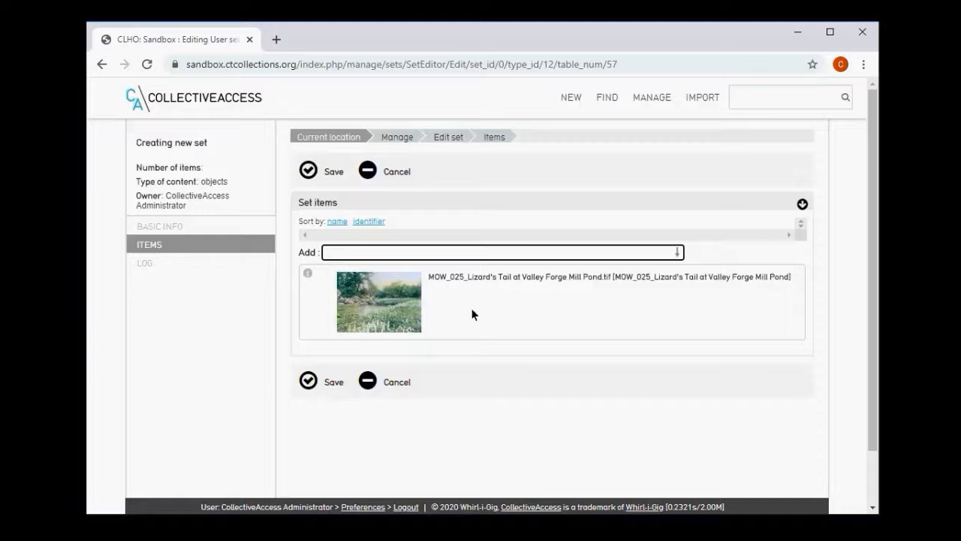
pyautogui.click(315, 381)
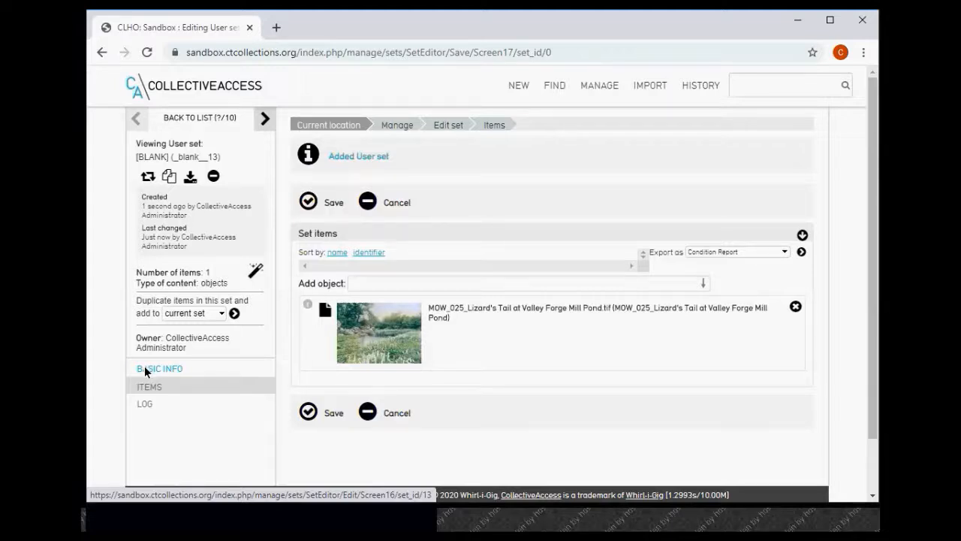
# - In the set's basic info, replace the set title with "Flower Exhibition"
pyautogui.click(144, 368)
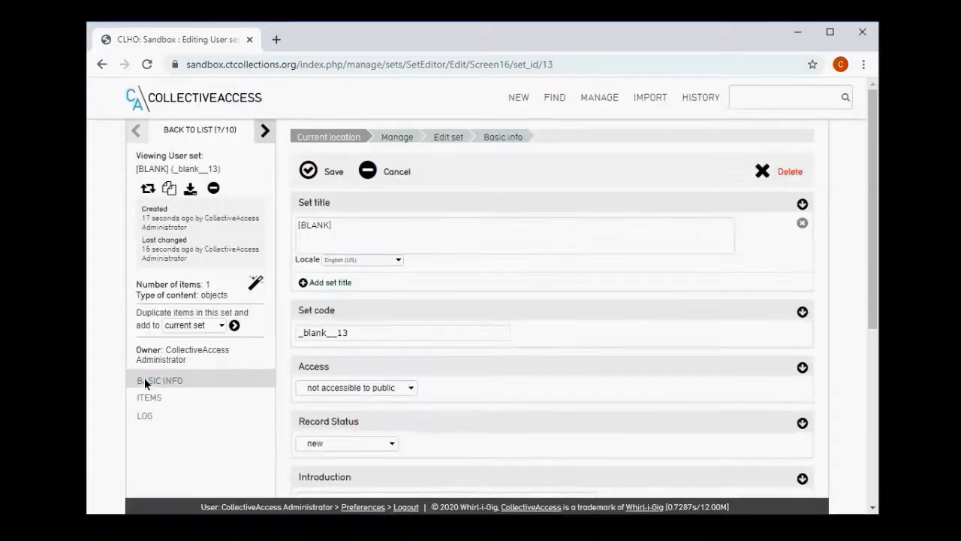
pyautogui.moveTo(378, 226); pyautogui.dragTo(298, 226)
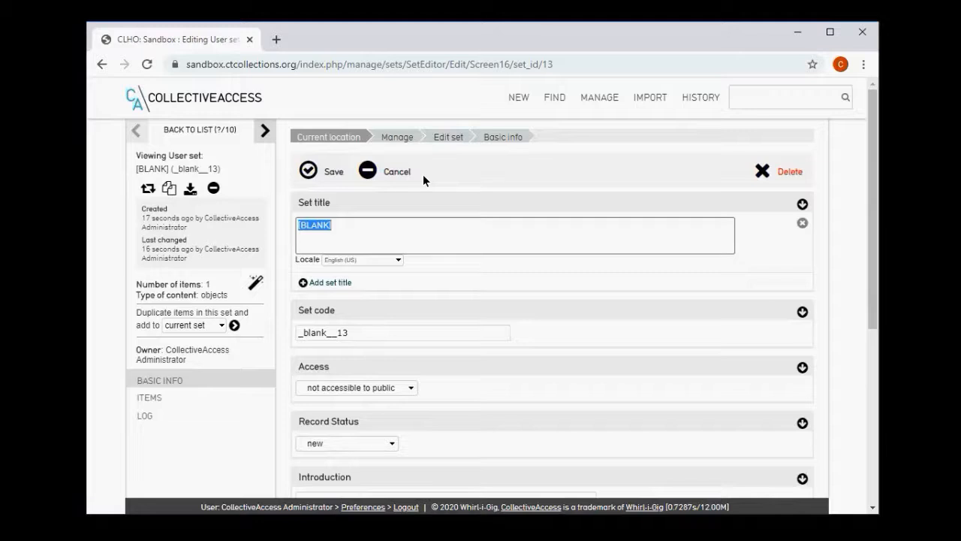
pyautogui.write('Flower Exhibition')
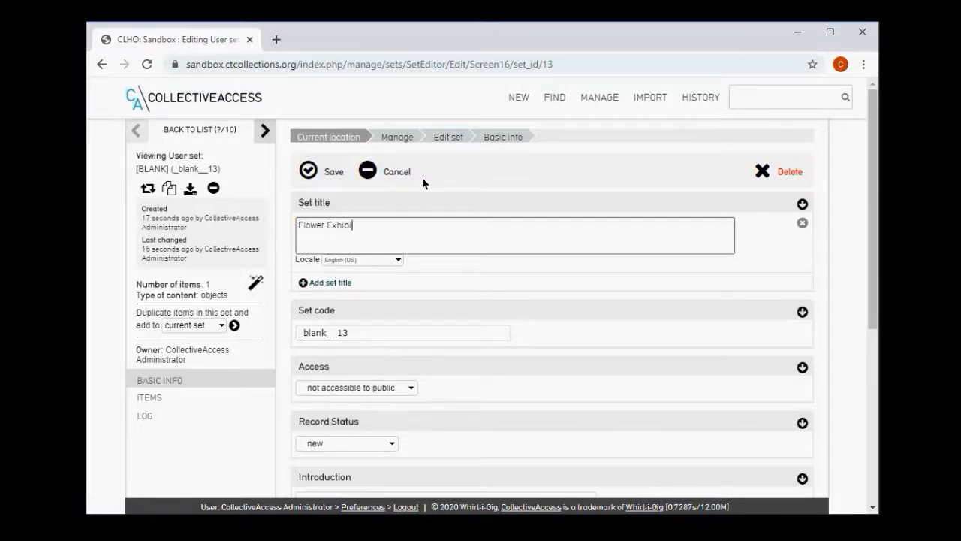
# - Replace the set code with "flower_show"
pyautogui.doubleClick(383, 338)
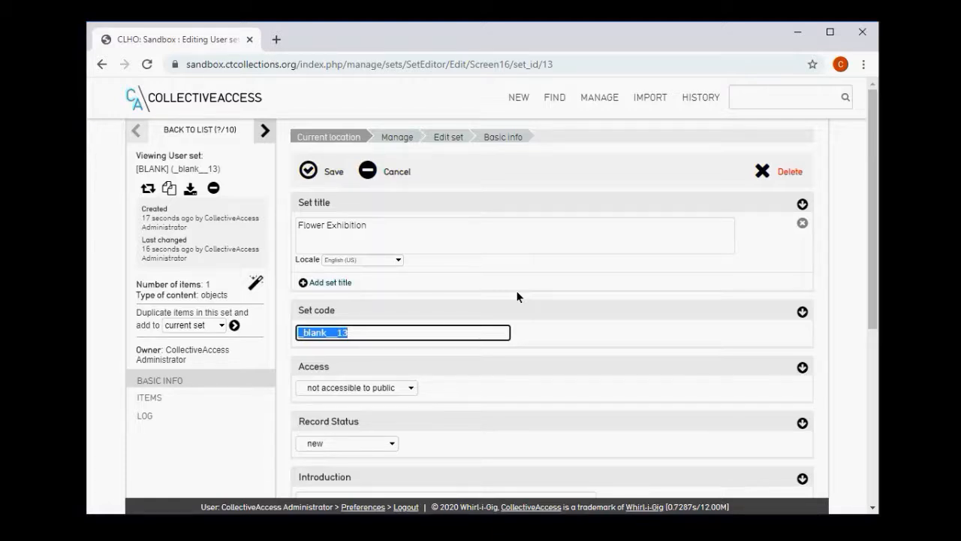
pyautogui.write('Flo')
pyautogui.press('BackSpace')
pyautogui.press('BackSpace')
pyautogui.press('BackSpace')
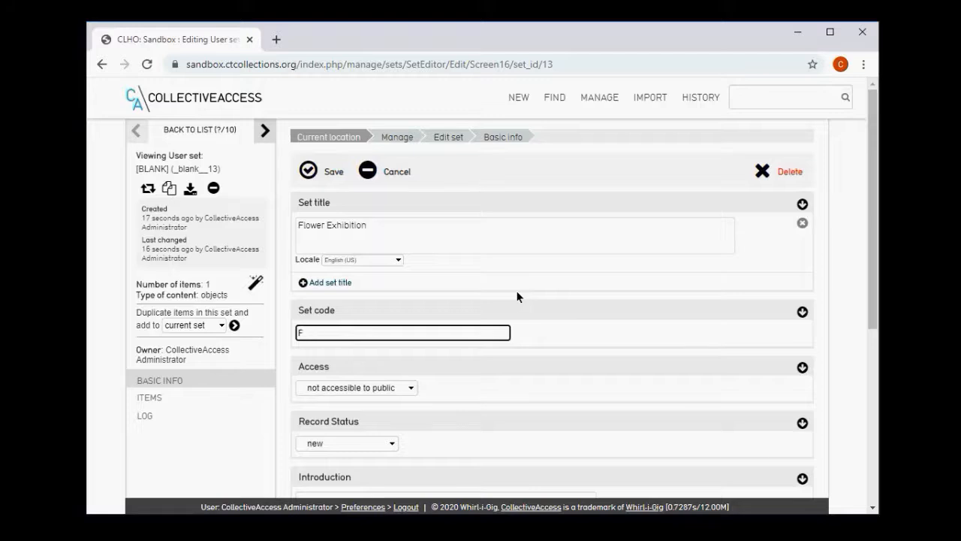
pyautogui.write('flower_show')
pyautogui.scroll(-2, 553, 304)
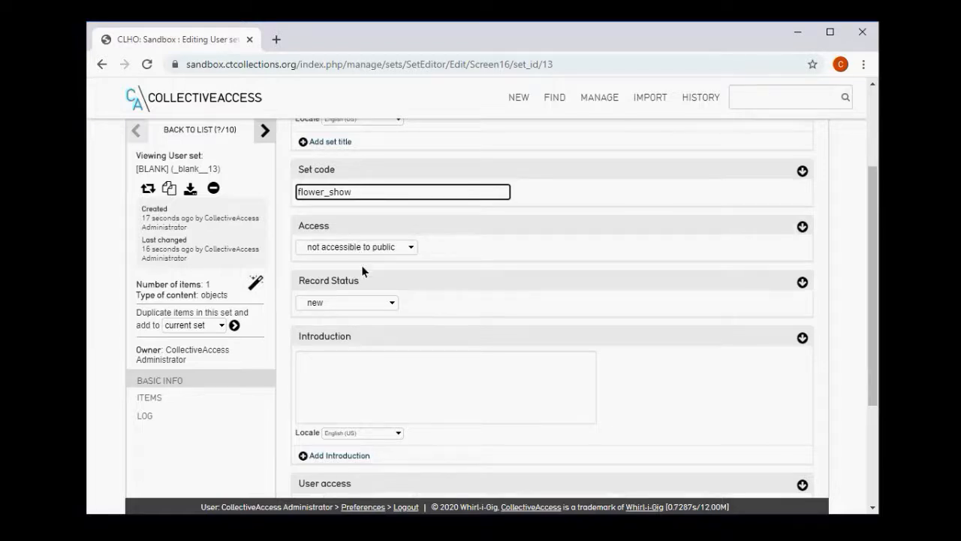
pyautogui.click(381, 366)
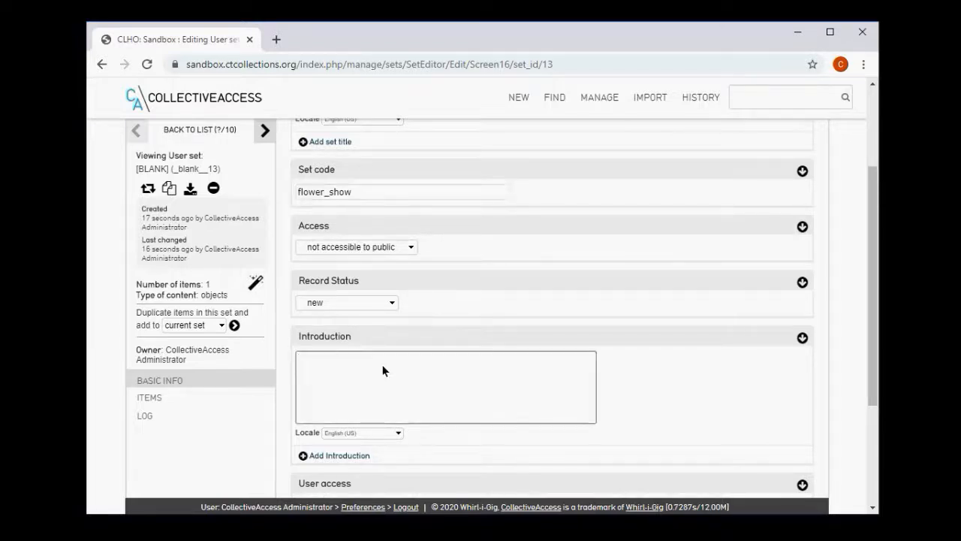
# - Add user access for the test user with the "can edit" permission and save the set's basic info
pyautogui.scroll(-2, 382, 369)
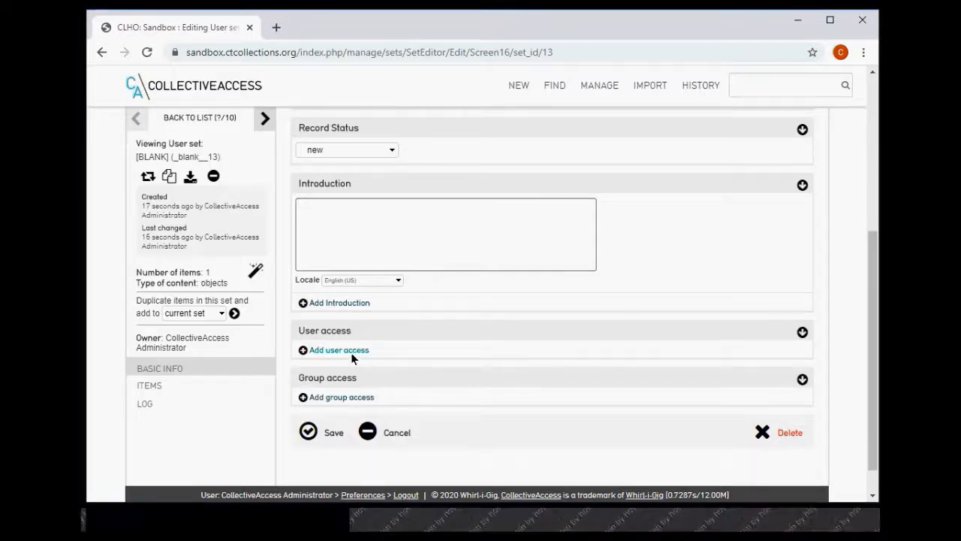
pyautogui.click(351, 352)
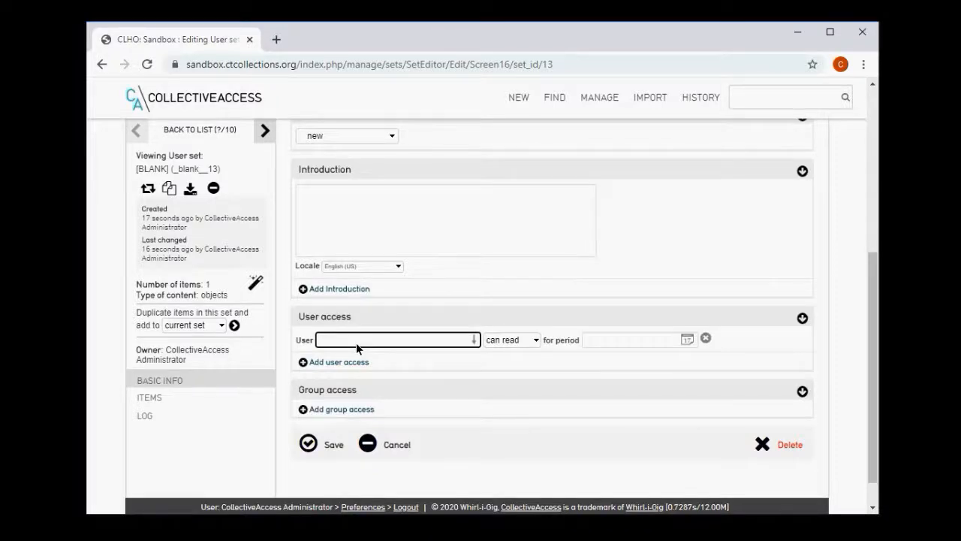
pyautogui.write('suz')
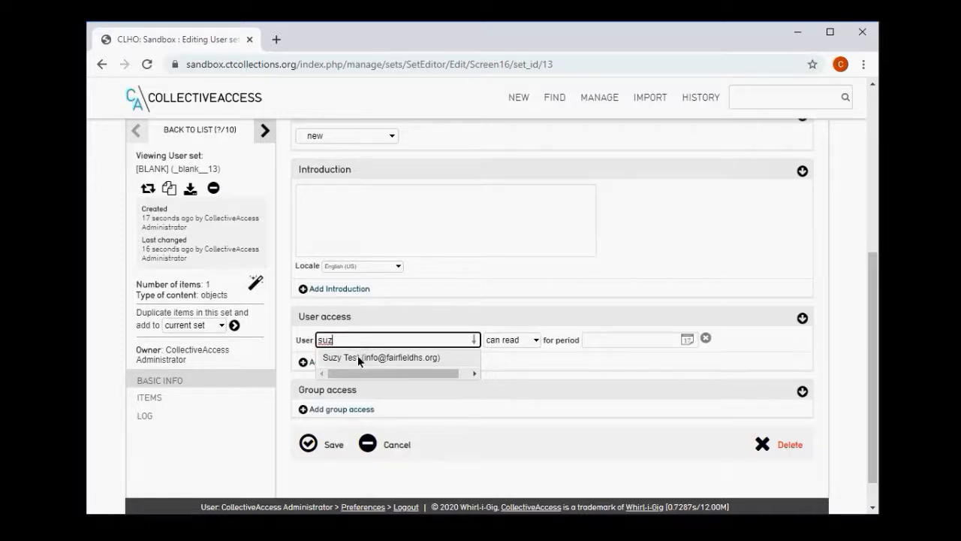
pyautogui.click(357, 355)
pyautogui.click(520, 342)
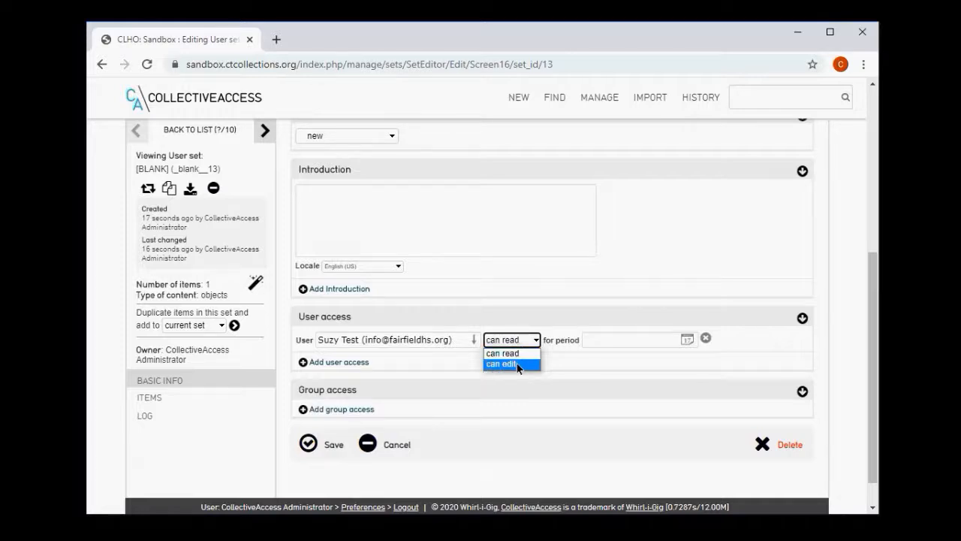
pyautogui.click(516, 365)
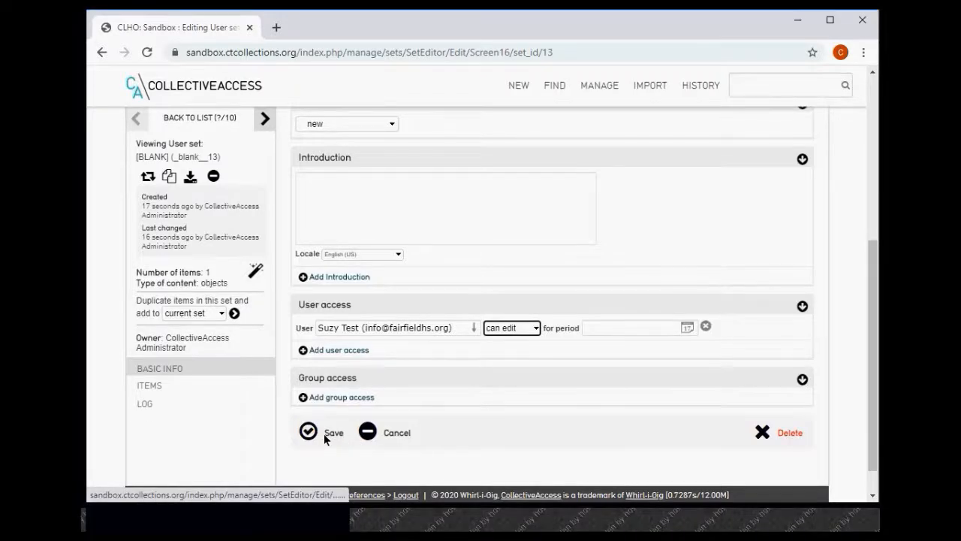
pyautogui.click(324, 433)
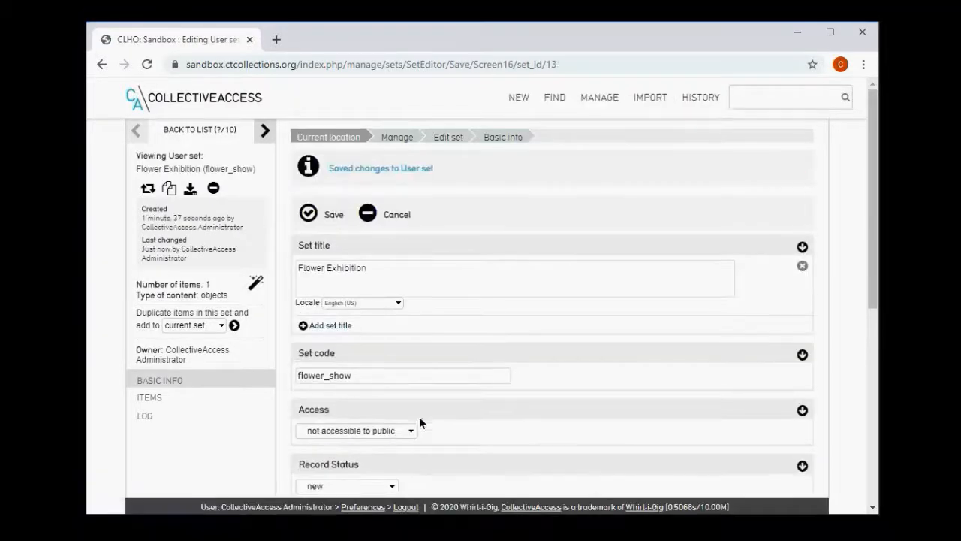
pyautogui.scroll(-5, 482, 351)
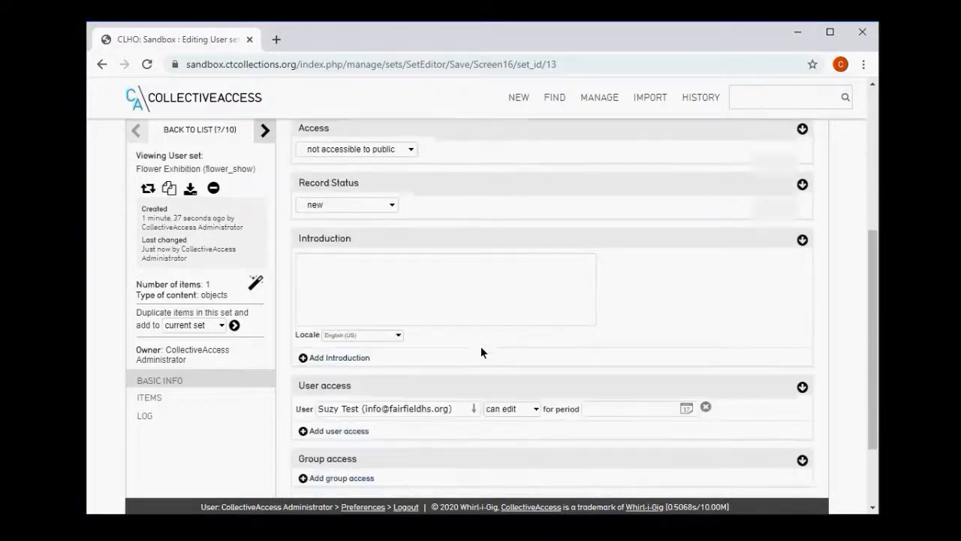
pyautogui.scroll(-1, 481, 352)
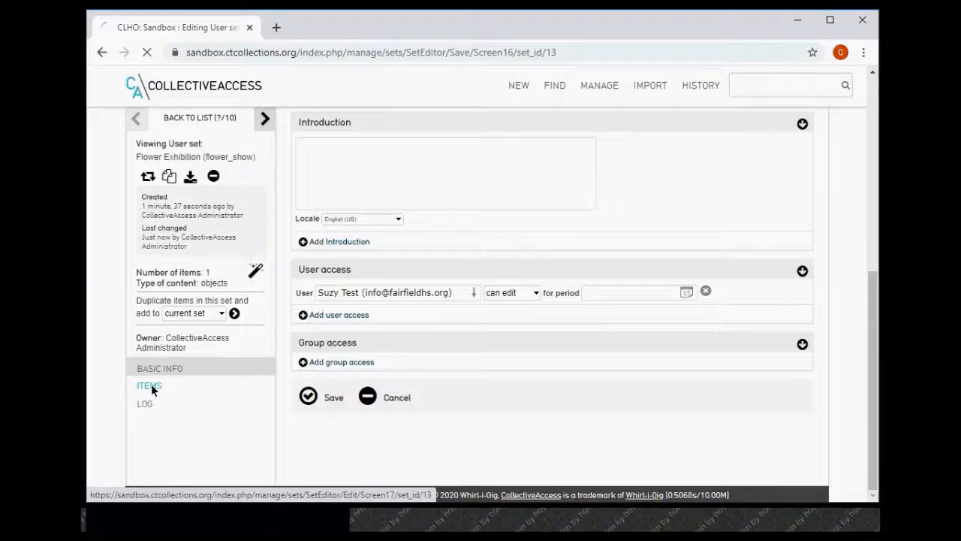
# - In the set's items, find objects matching "mow" and add the MOW_028 Blue TulipsA image
pyautogui.click(149, 386)
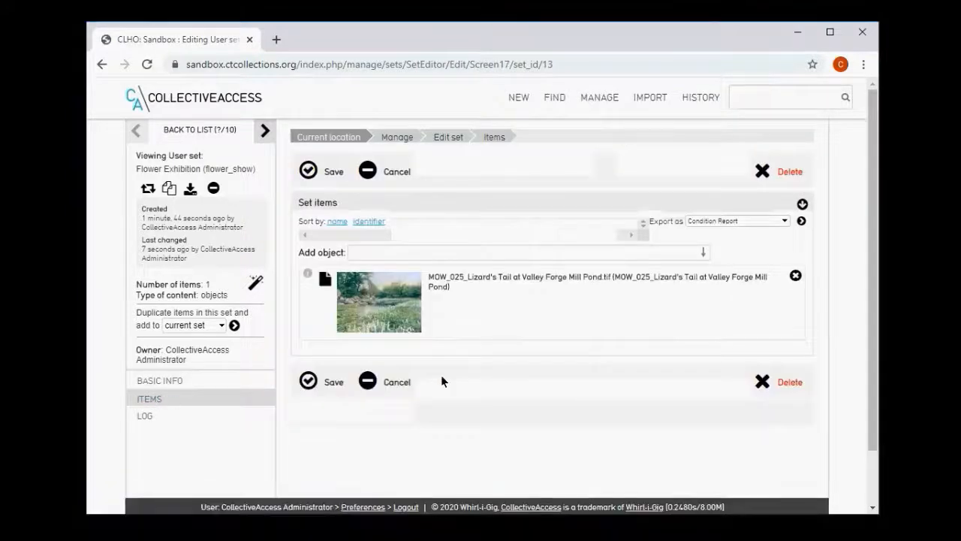
pyautogui.click(482, 244)
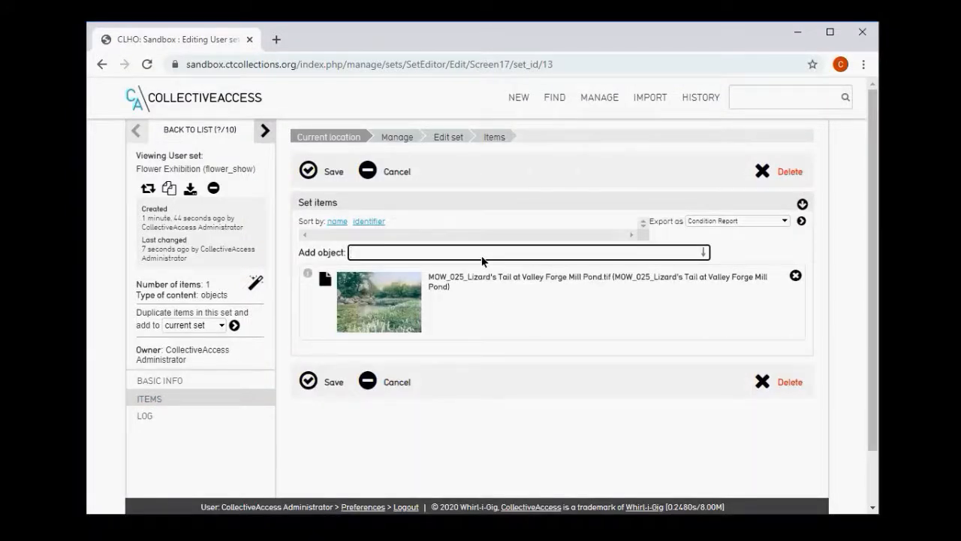
pyautogui.write('mow')
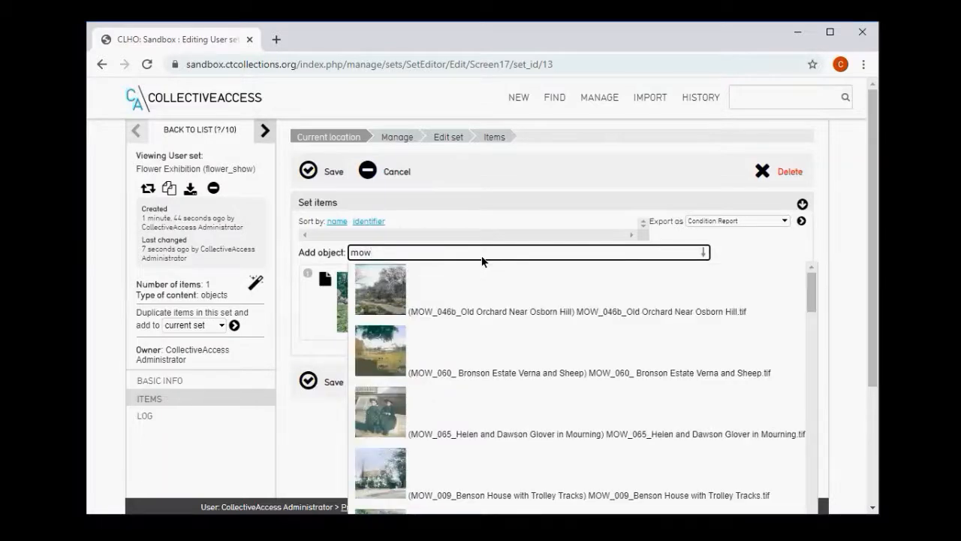
pyautogui.scroll(-3, 487, 338)
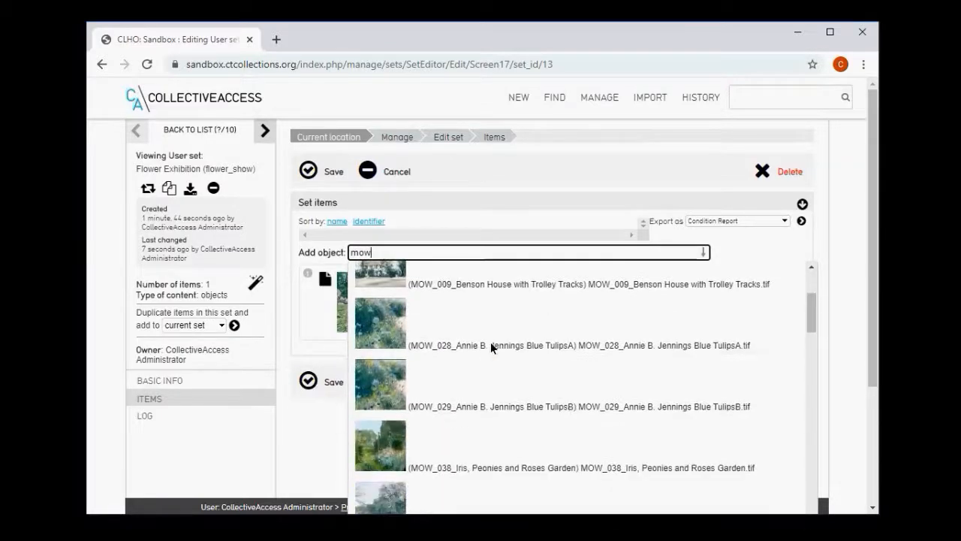
pyautogui.click(401, 328)
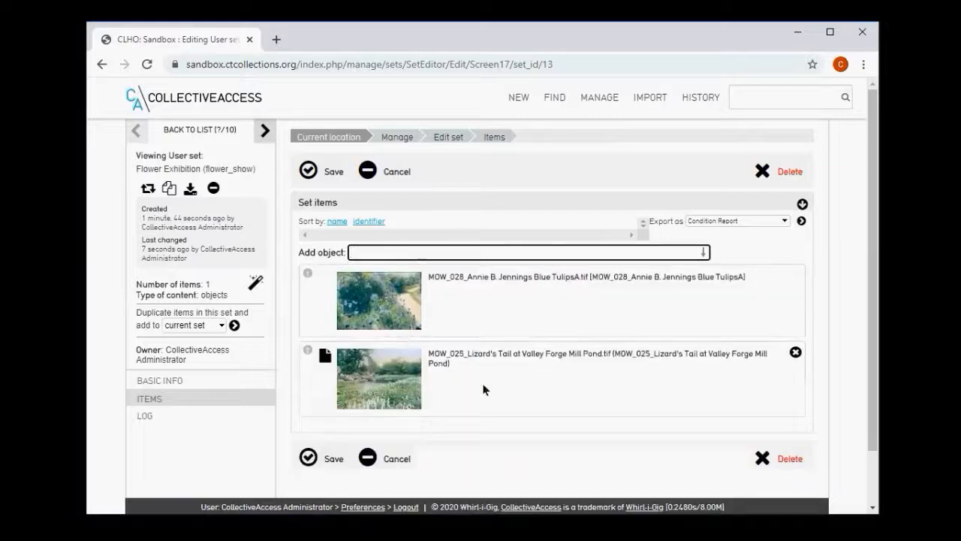
# - Find "mow" objects again, add MOW_030_Burr Homestead Green Gardens to the set, and save the changes
pyautogui.click(419, 254)
pyautogui.write('m')
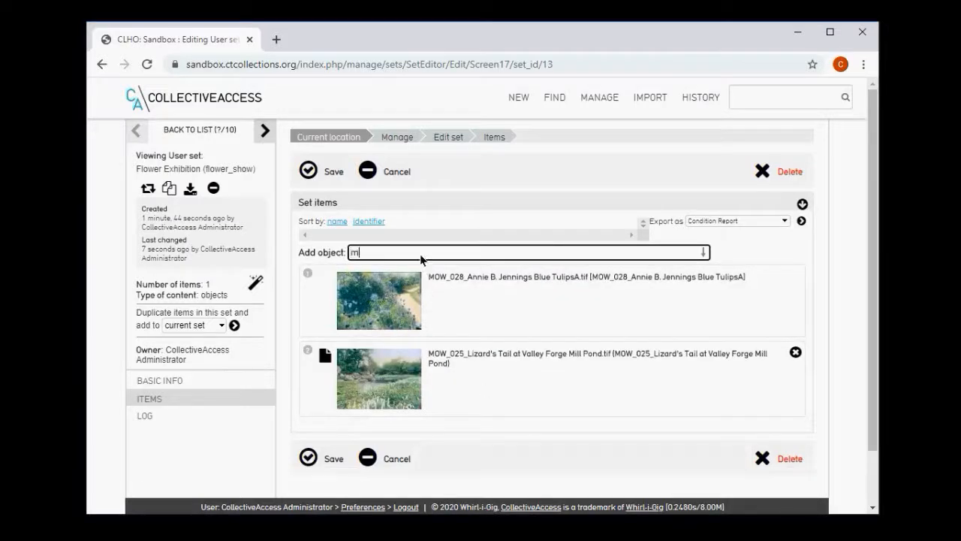
pyautogui.write('ow')
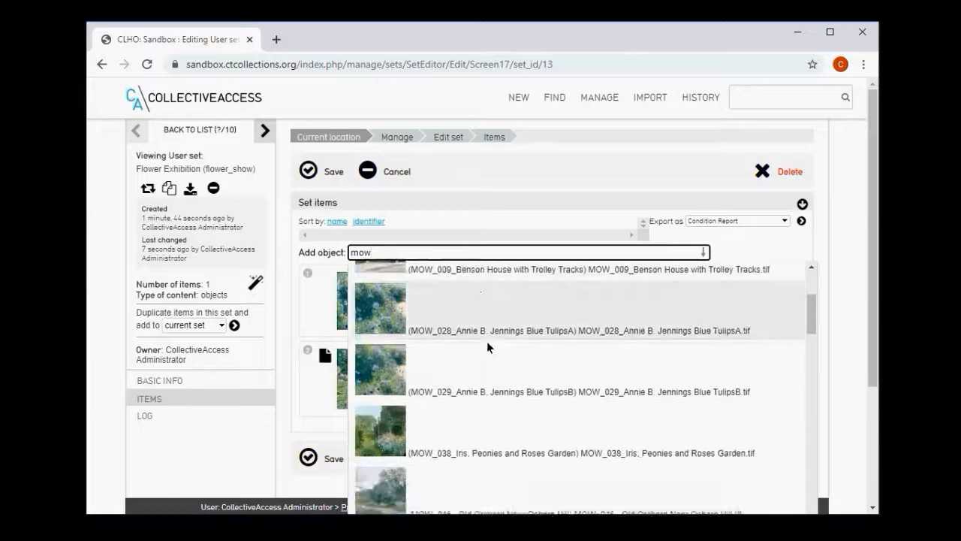
pyautogui.scroll(-9, 487, 346)
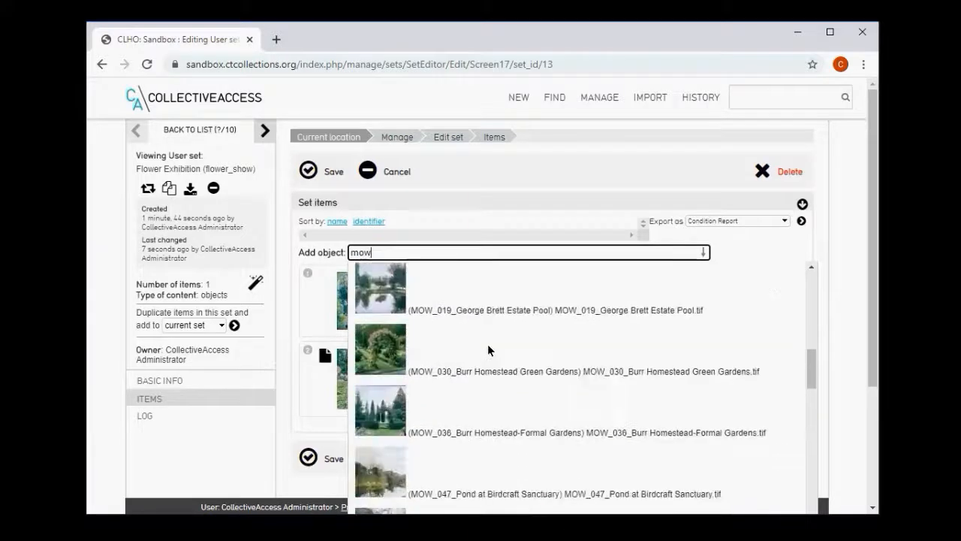
pyautogui.click(488, 345)
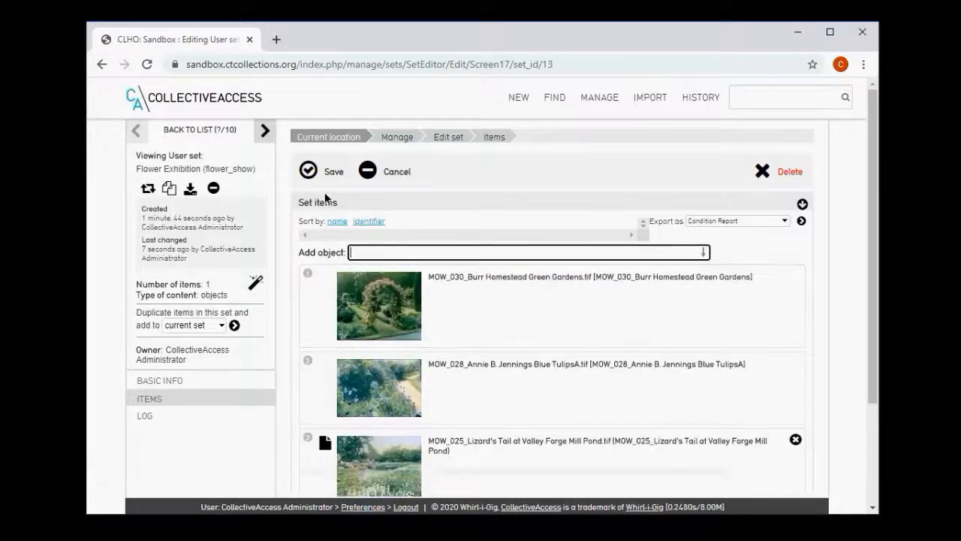
pyautogui.click(311, 172)
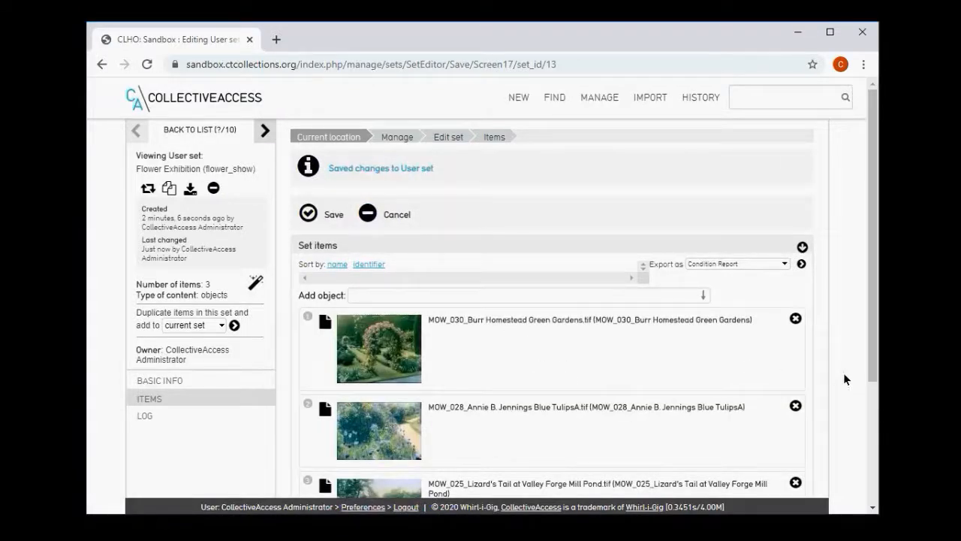
# - Open the set's objects for batch editing and set the Exhibition Label field to "add to each item"
pyautogui.scroll(-2, 844, 379)
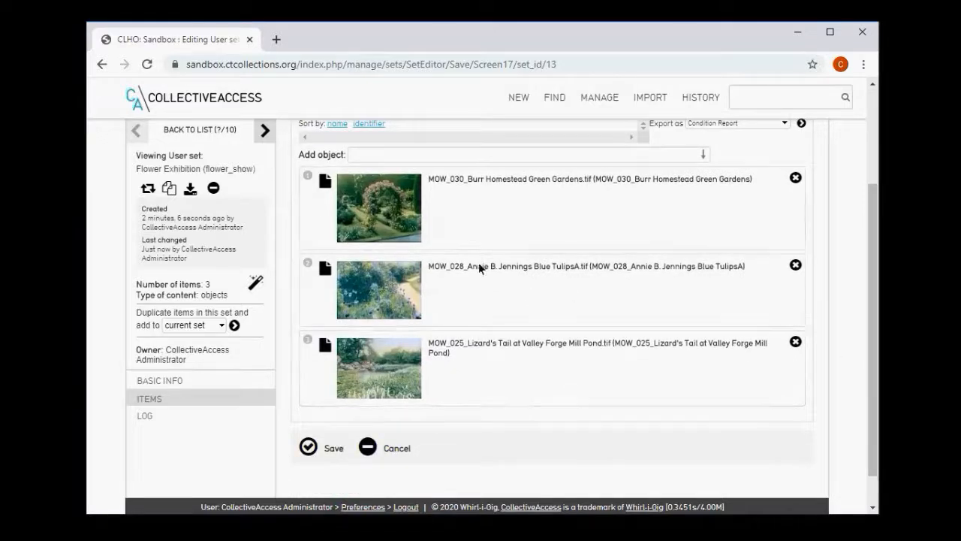
pyautogui.click(255, 272)
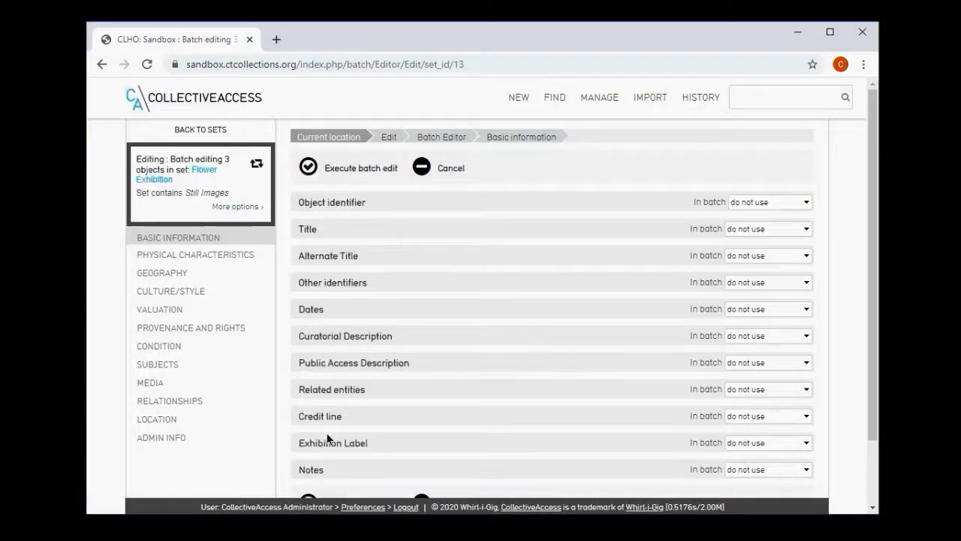
pyautogui.moveTo(334, 448)
pyautogui.click(760, 447)
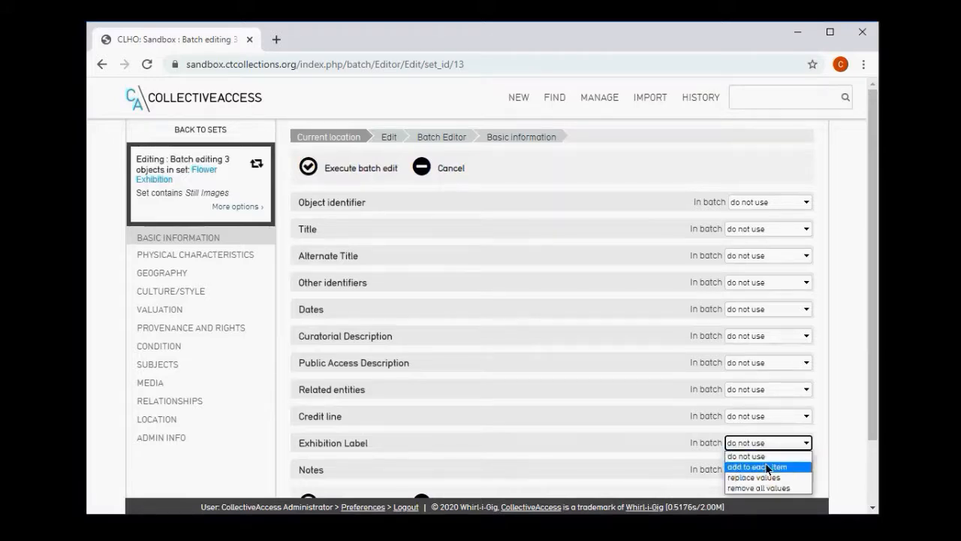
pyautogui.click(762, 466)
pyautogui.scroll(-2, 586, 390)
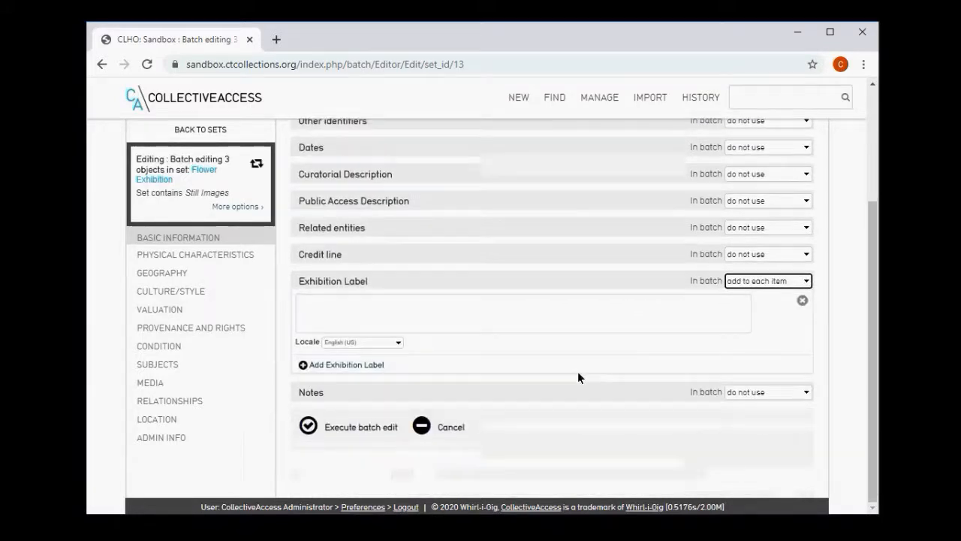
# - Enter the label "This photograph was taken by Mabel Osgood Wright, an early woman photographer in the Fairfield, Connecticut area." and execute the batch edit
pyautogui.click(530, 315)
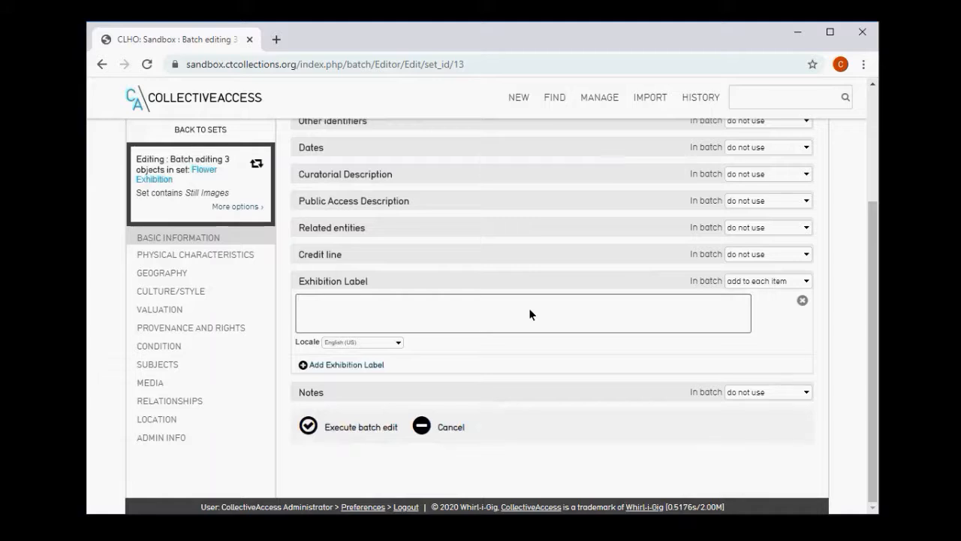
pyautogui.write('This photograp')
pyautogui.write('hy')
pyautogui.write('was tak')
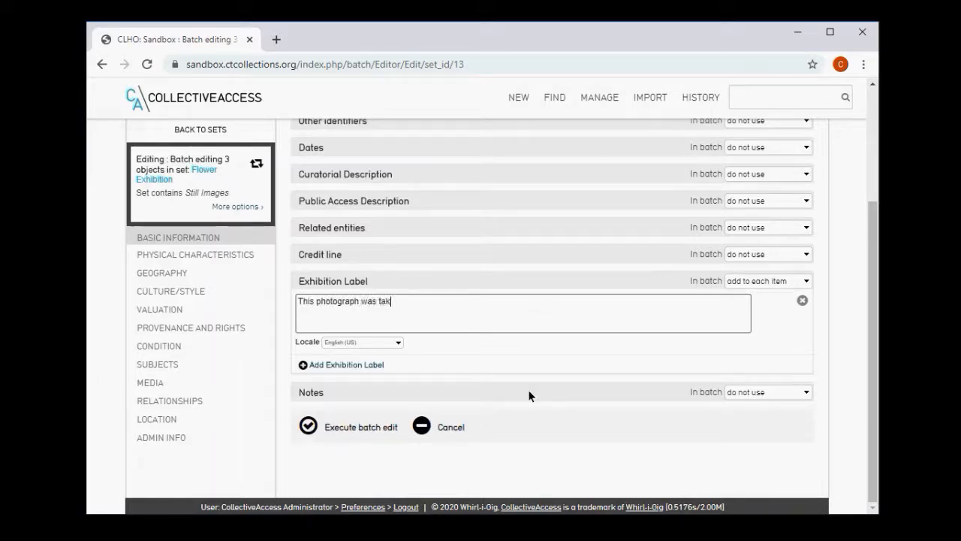
pyautogui.write('en by the')
pyautogui.press('BackSpace')
pyautogui.press('BackSpace')
pyautogui.press('BackSpace')
pyautogui.press('BackSpace')
pyautogui.write('m')
pyautogui.press('BackSpace')
pyautogui.write('Mabel Osgood Wright')
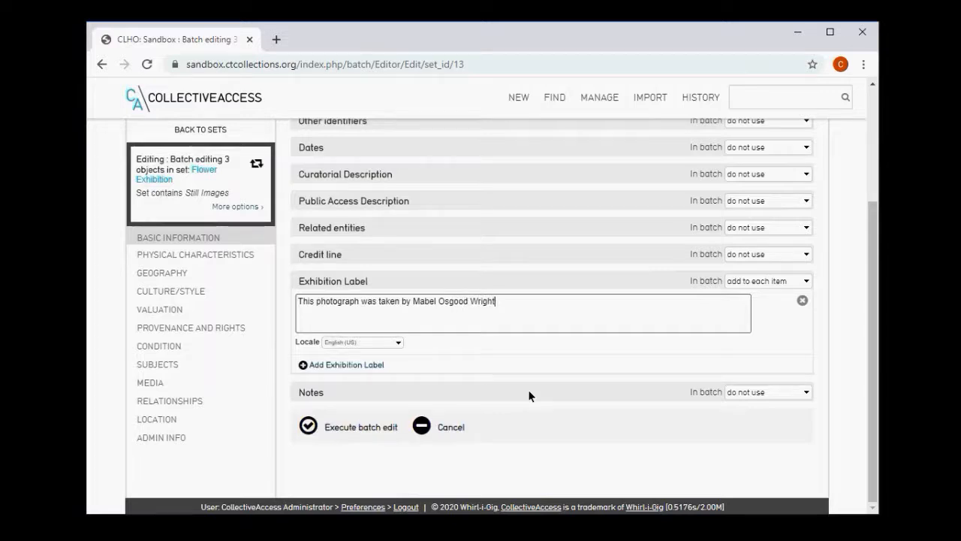
pyautogui.write(' to, an early woman photographe')
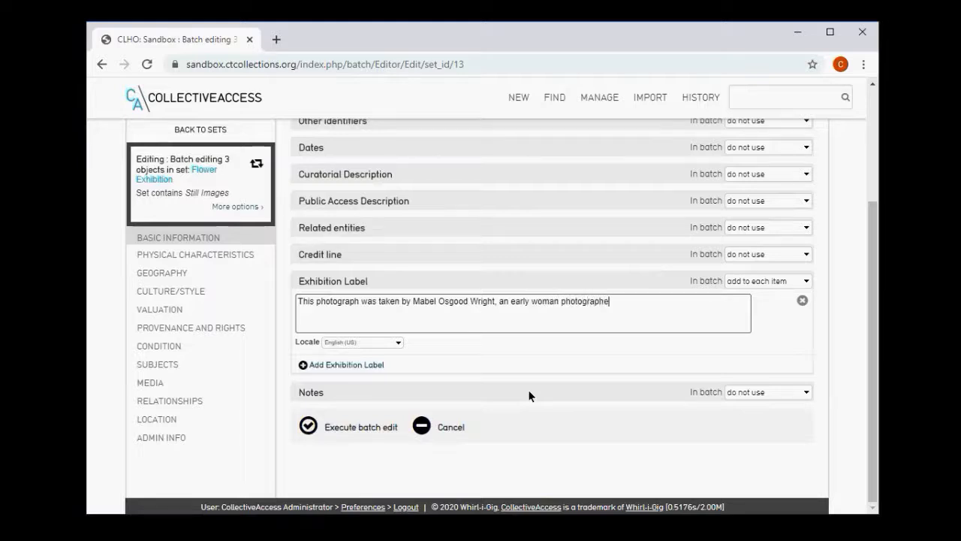
pyautogui.write('r in the Fairfield')
pyautogui.press('BackSpace')
pyautogui.write(', Connecticut ar')
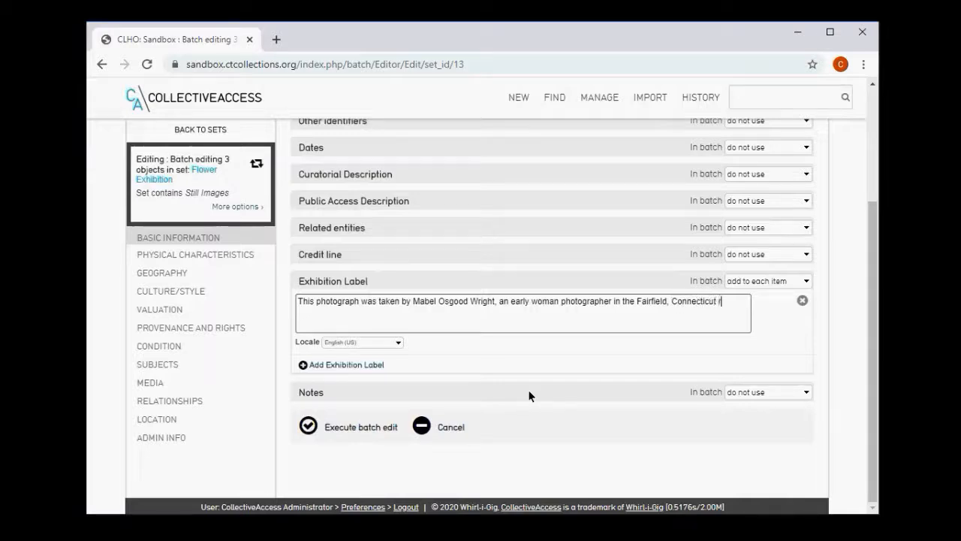
pyautogui.write('ea.')
pyautogui.click(378, 425)
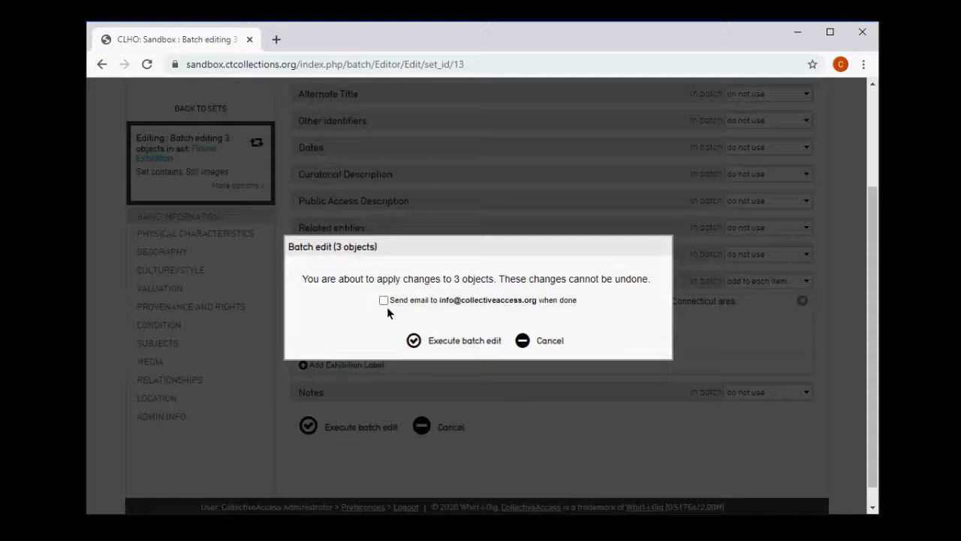
pyautogui.click(437, 342)
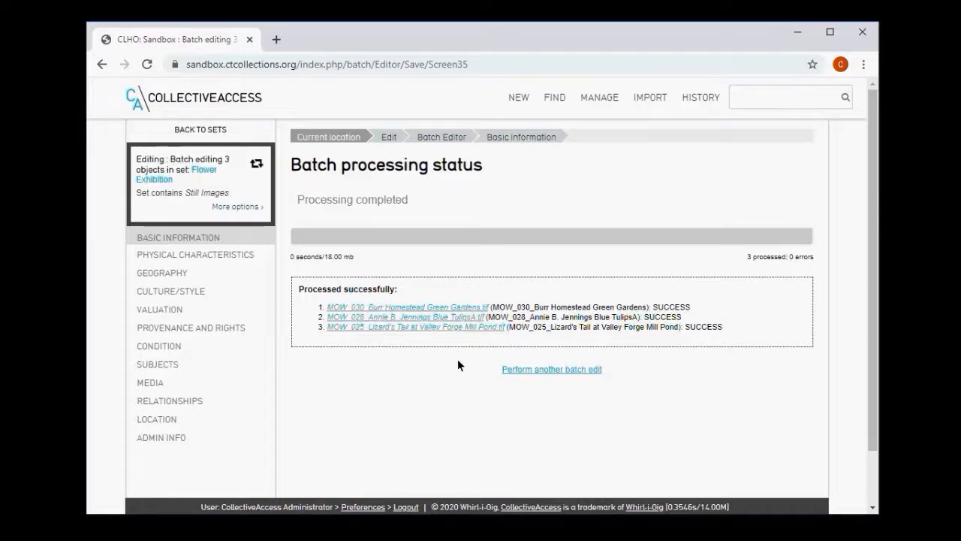
# - Open the processed MOW_030_Burr Homestead Green Gardens record and check its Exhibition Label field
pyautogui.click(414, 297)
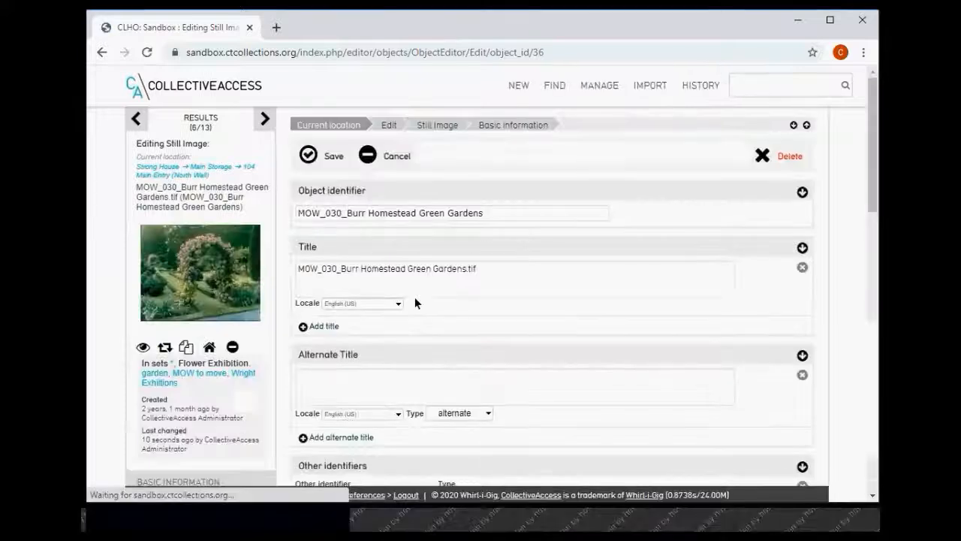
pyautogui.scroll(-5, 578, 395)
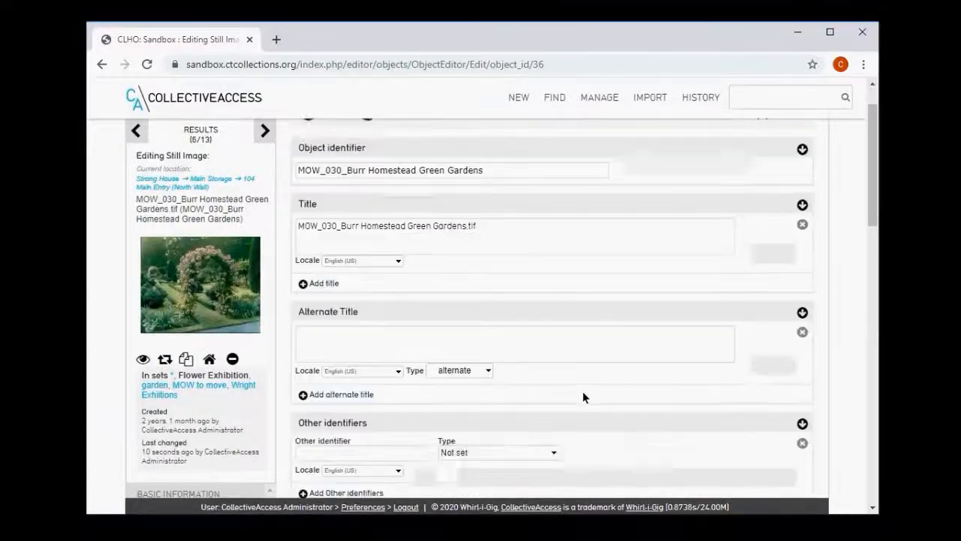
pyautogui.scroll(-10, 582, 392)
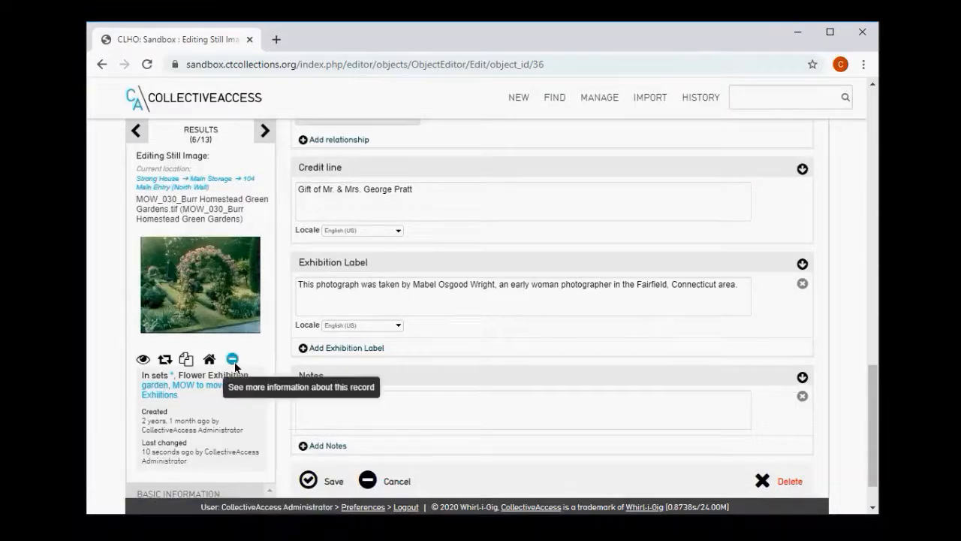
pyautogui.click(232, 359)
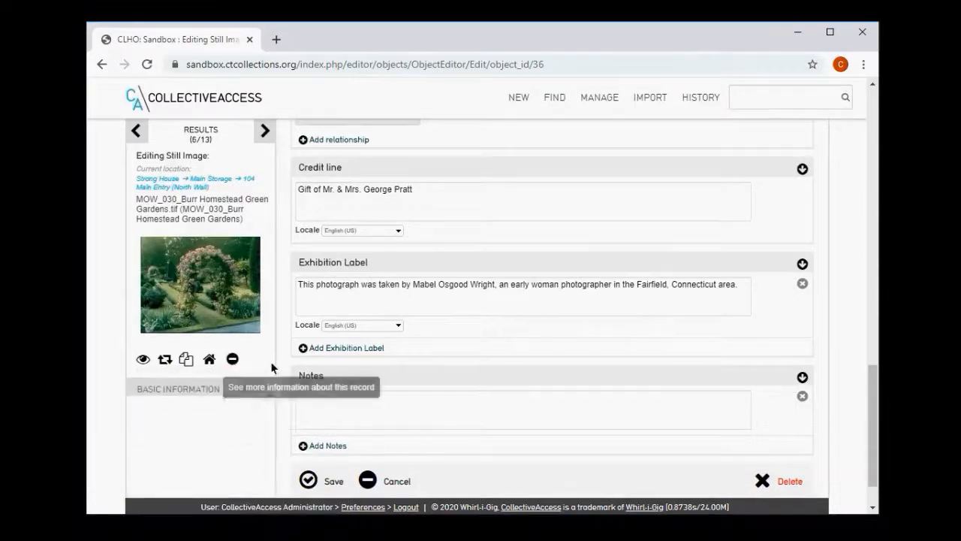
pyautogui.scroll(-1, 514, 363)
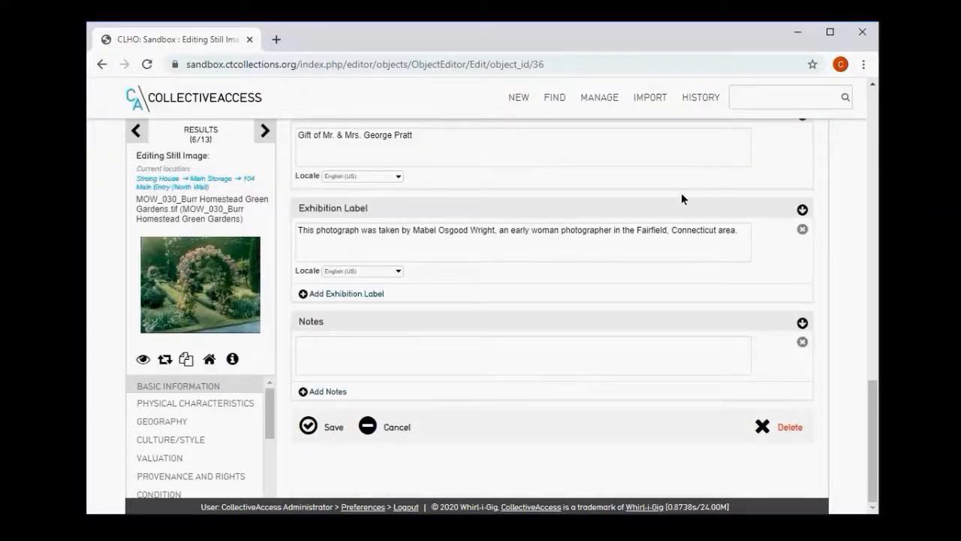
pyautogui.click(674, 161)
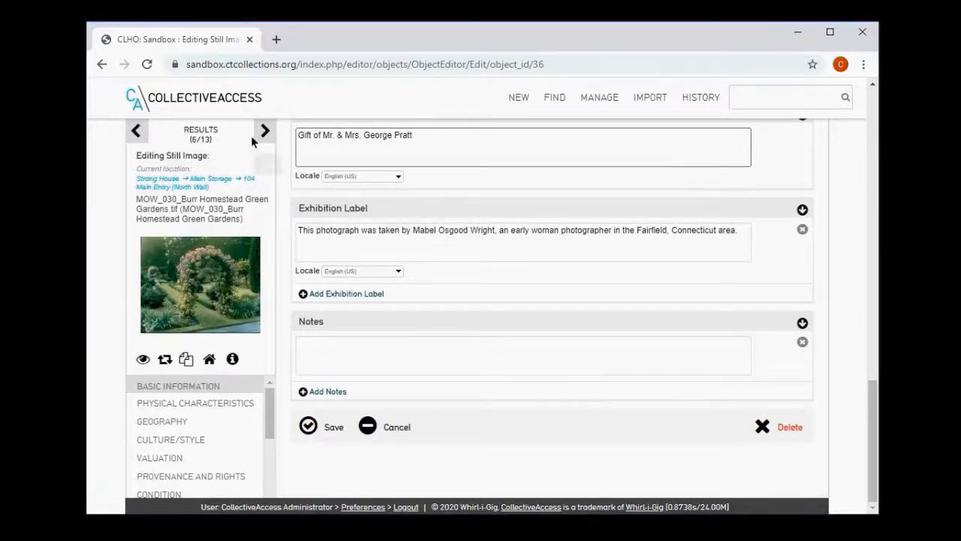
# - From the dashboard, search object sets for "Flower Exhibition" and review the objects in it
pyautogui.click(233, 103)
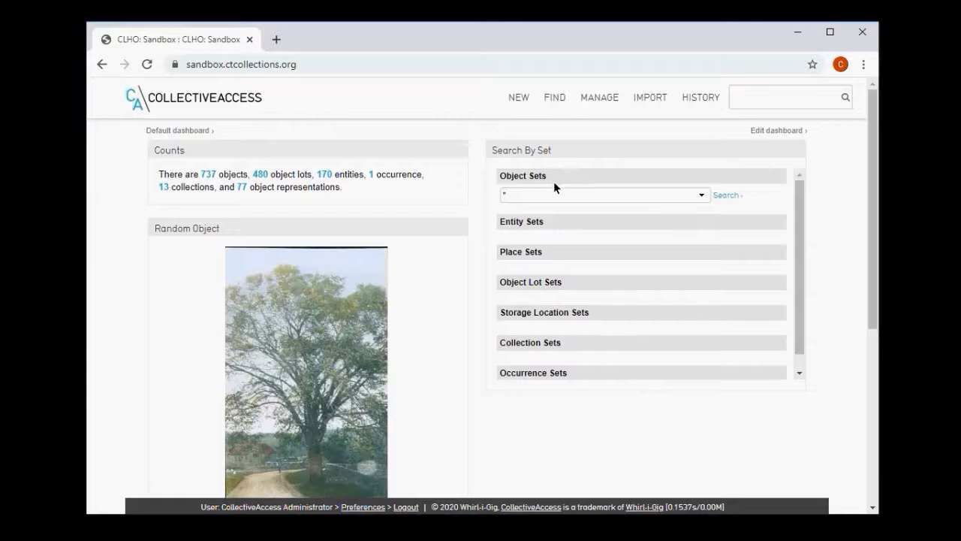
pyautogui.click(701, 196)
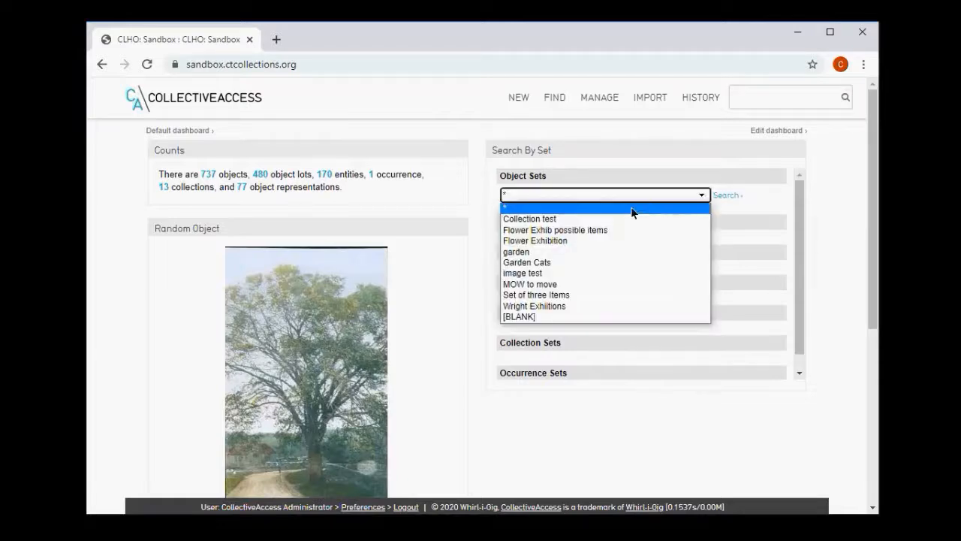
pyautogui.click(601, 239)
pyautogui.click(725, 195)
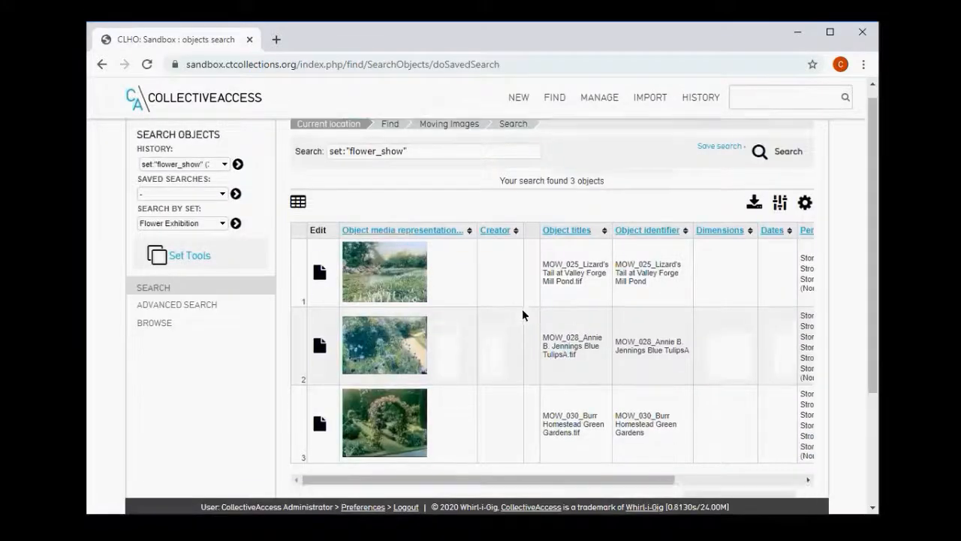
pyautogui.scroll(-2, 524, 316)
pyautogui.scroll(1, 553, 367)
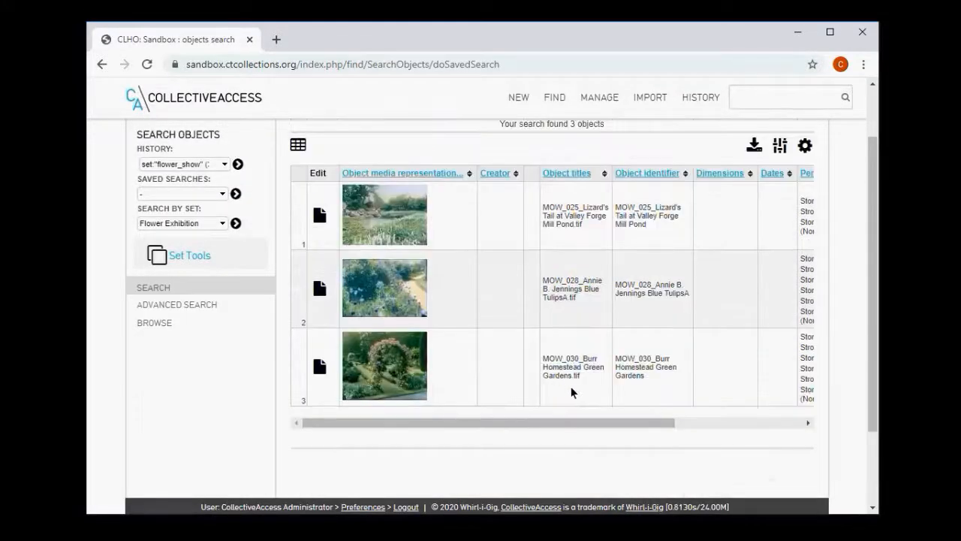
pyautogui.scroll(1, 605, 284)
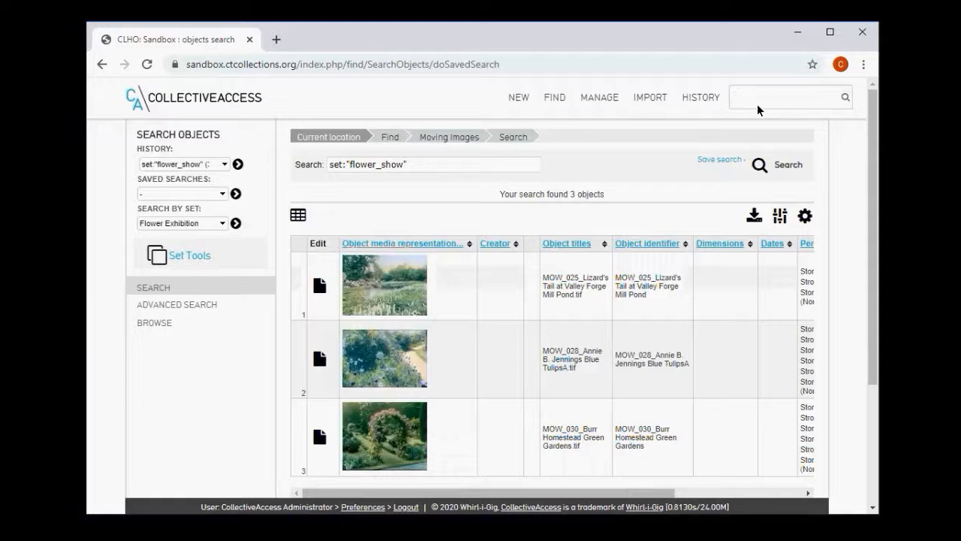
# - Run a quick search for "flowers" and open the full results for objects
pyautogui.write('owers')
pyautogui.press('Return')
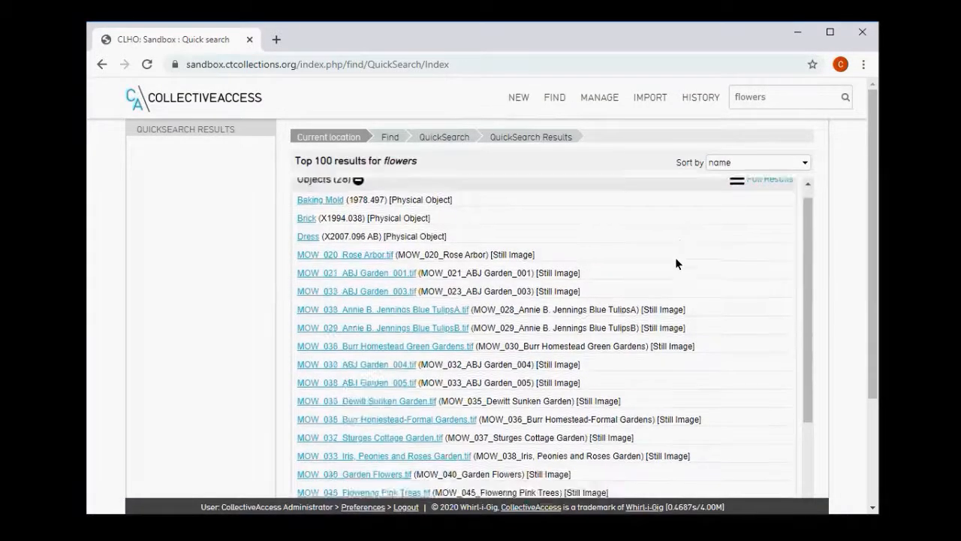
pyautogui.scroll(-3, 679, 240)
pyautogui.scroll(5, 695, 223)
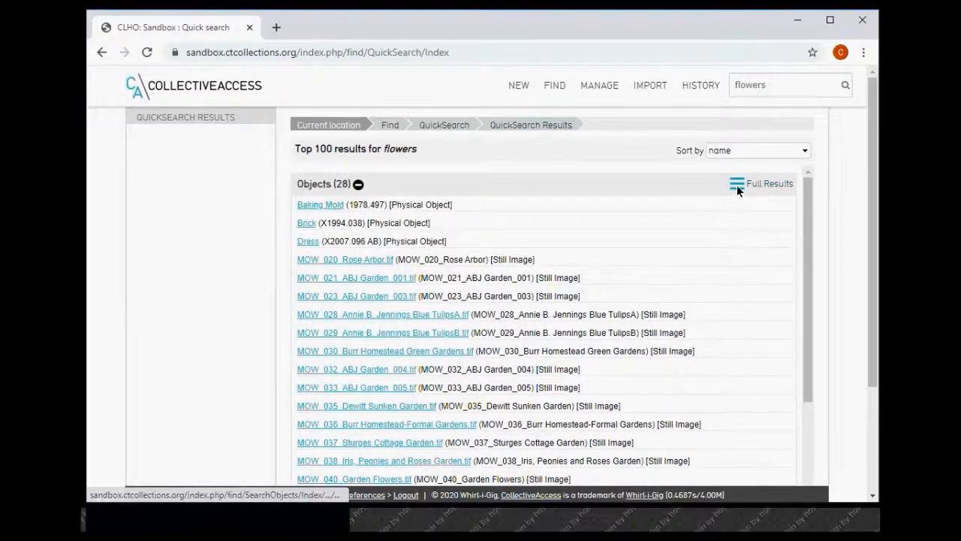
pyautogui.click(737, 185)
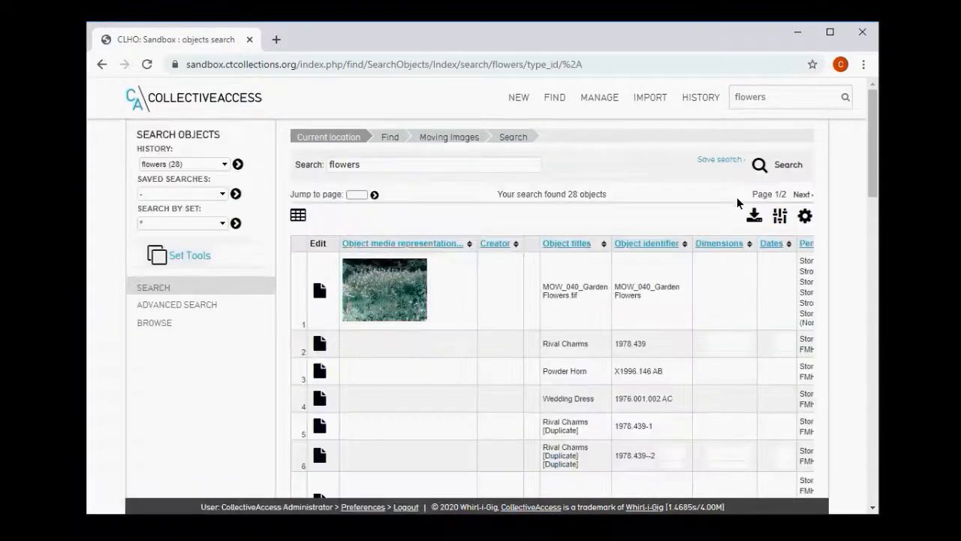
pyautogui.scroll(-5, 697, 303)
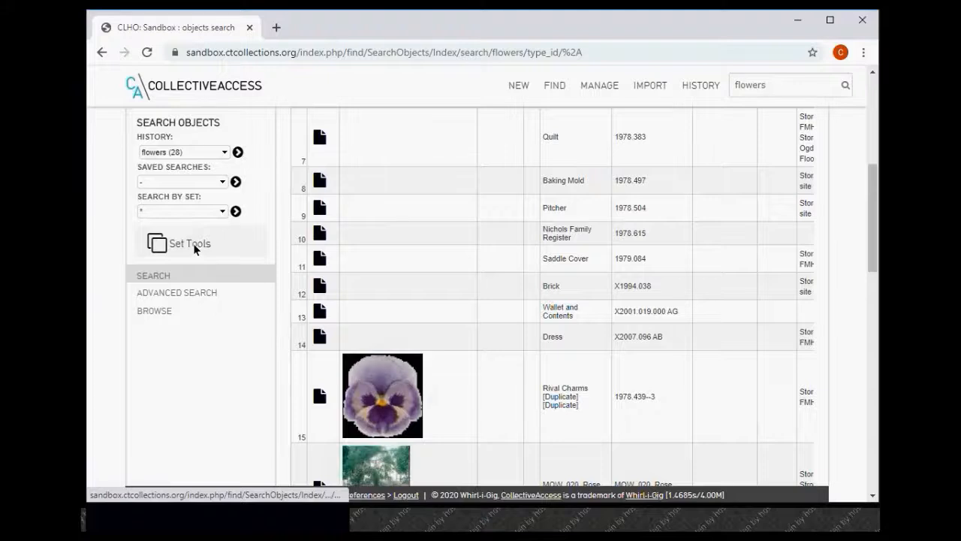
# - Open the set tools for the search results and choose "Flower Exhibition" as the set for checked objects
pyautogui.click(193, 243)
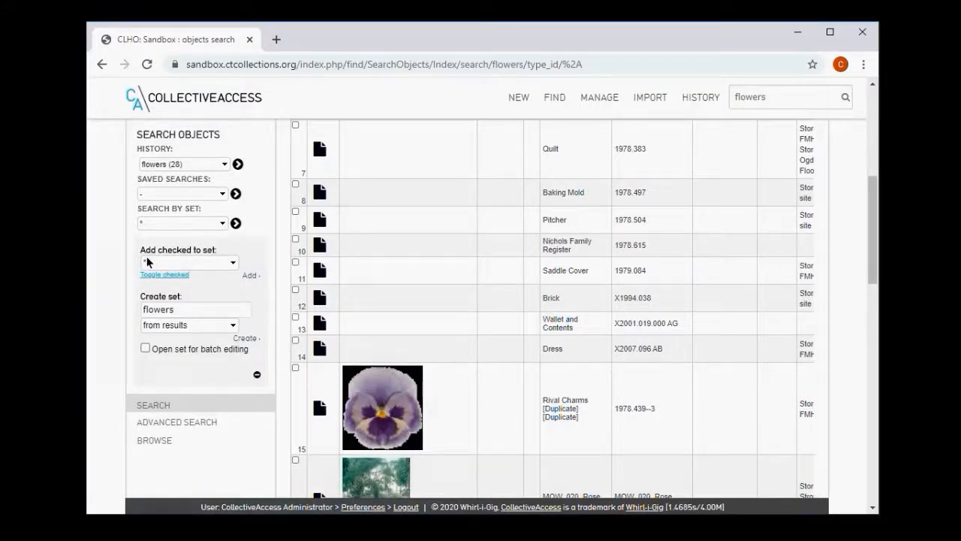
pyautogui.click(232, 265)
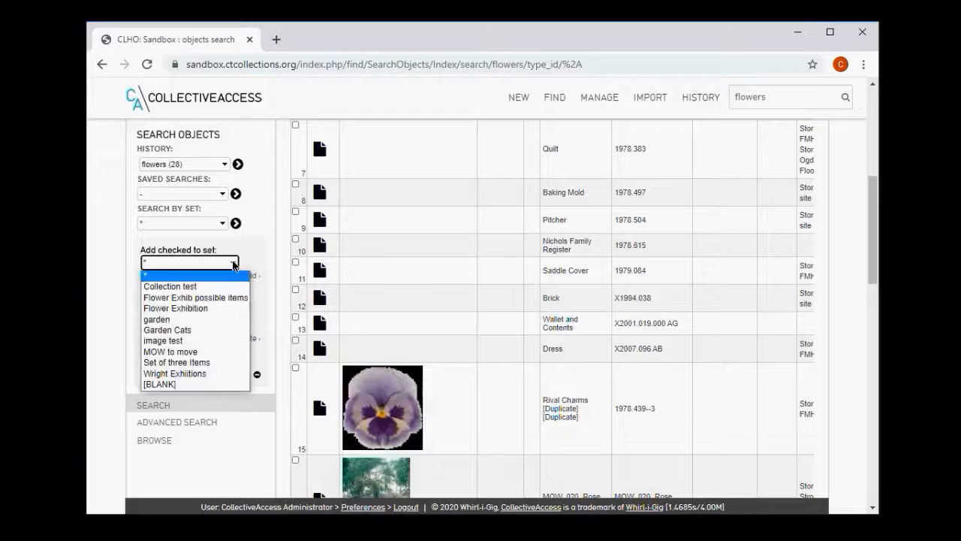
pyautogui.click(225, 274)
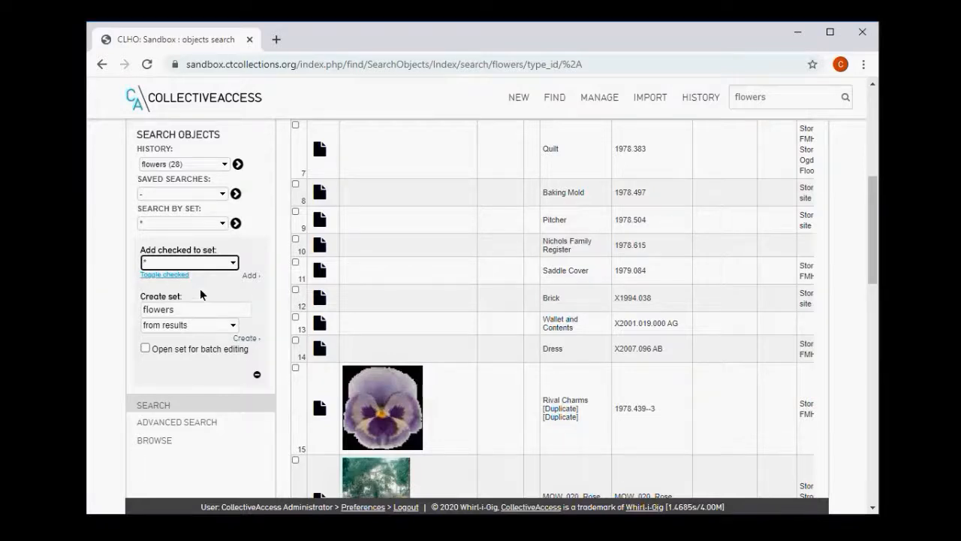
pyautogui.click(232, 266)
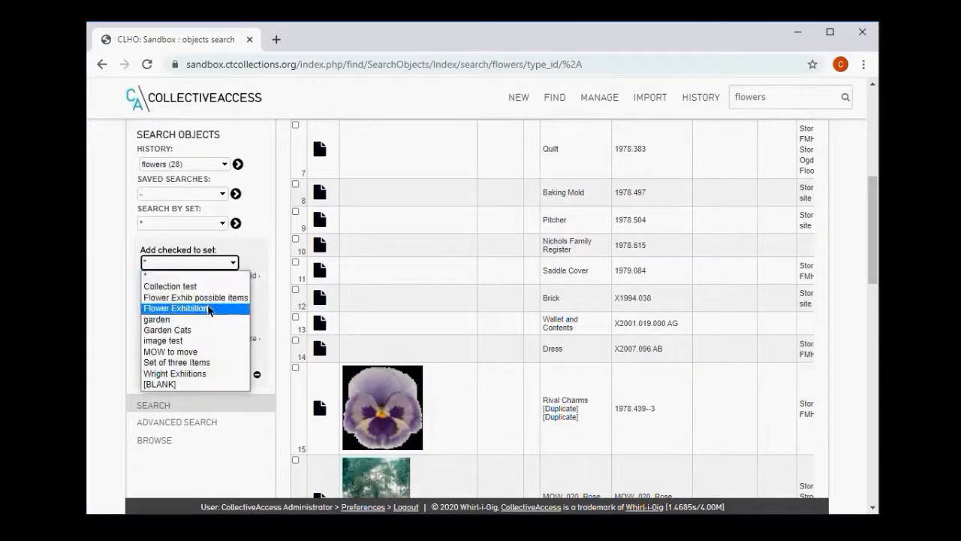
pyautogui.click(209, 309)
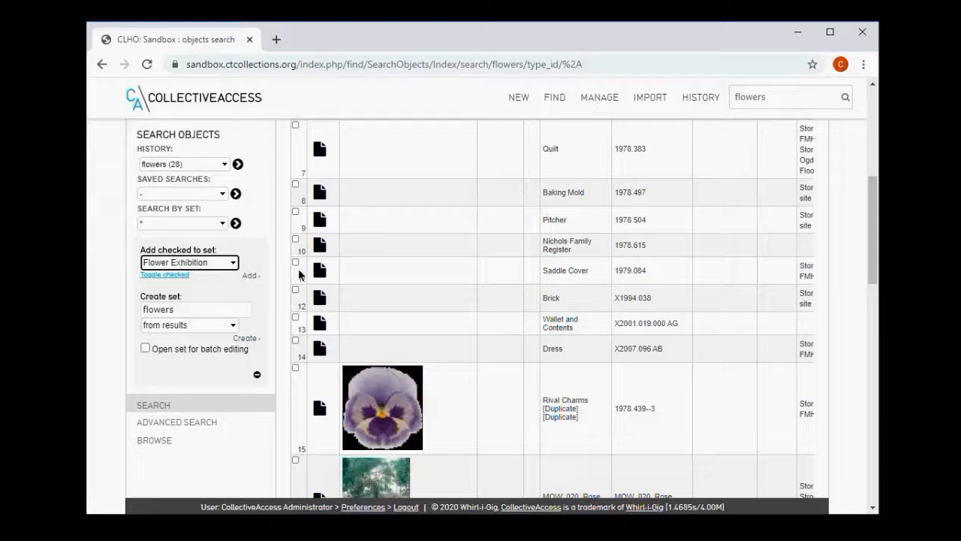
# - Check Rival Charms, MOW_020_Rose Arbor and MOW_023_ABJ Garden_003 in the results and add them to the Flower Exhibition set
pyautogui.click(296, 370)
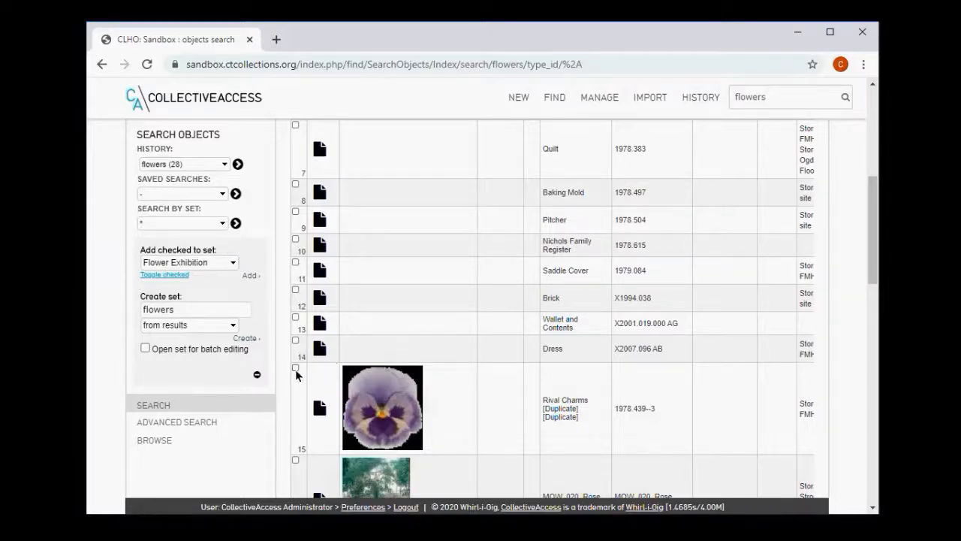
pyautogui.click(295, 368)
pyautogui.scroll(-1, 388, 327)
pyautogui.scroll(-2, 389, 327)
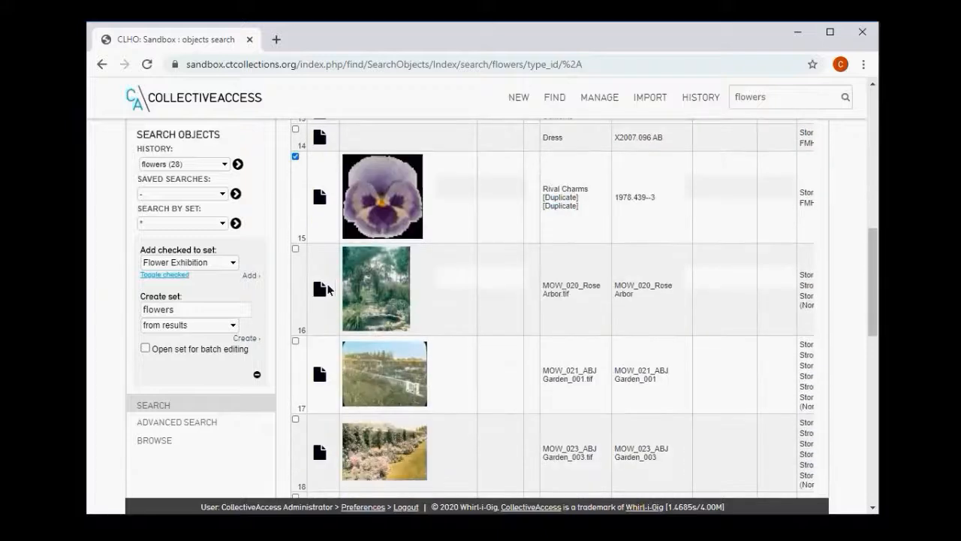
pyautogui.click(296, 249)
pyautogui.scroll(-2, 311, 286)
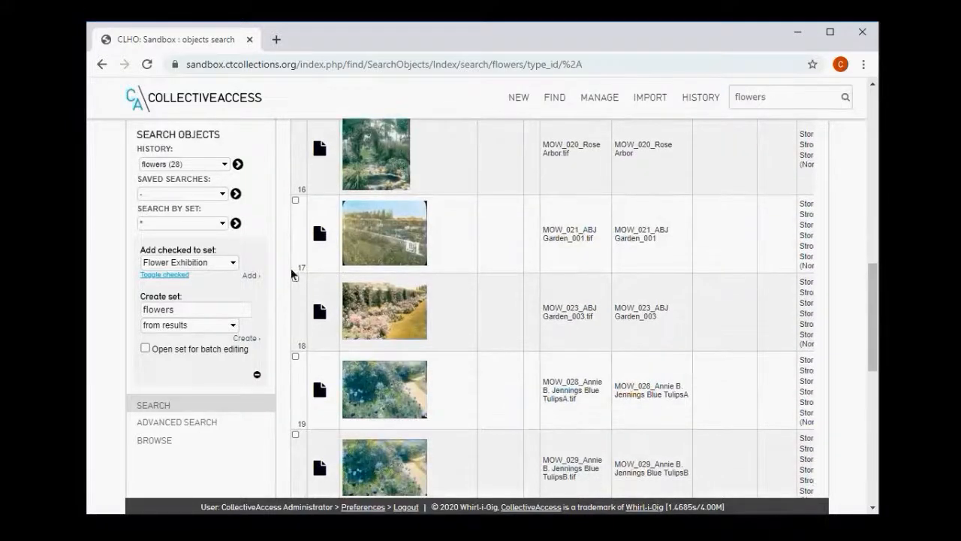
pyautogui.scroll(-2, 306, 297)
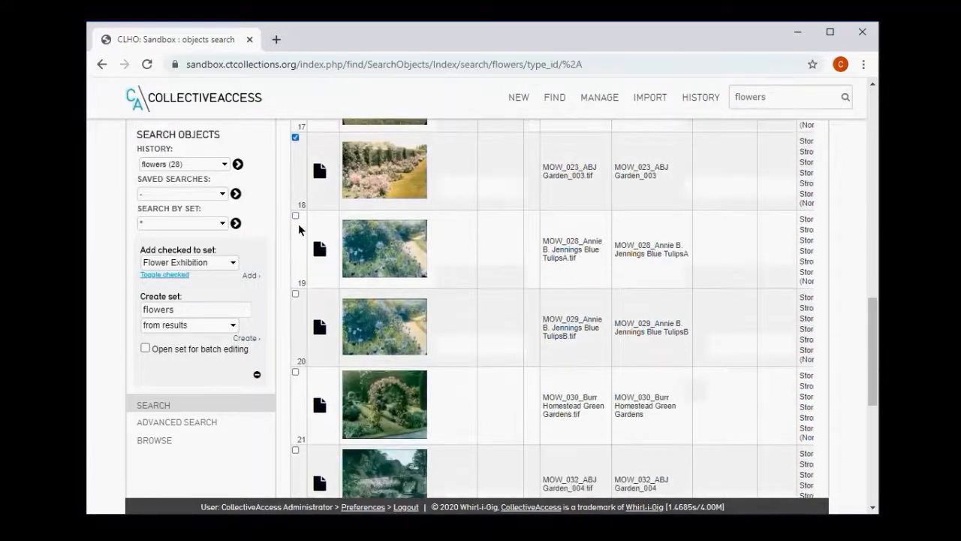
pyautogui.click(249, 265)
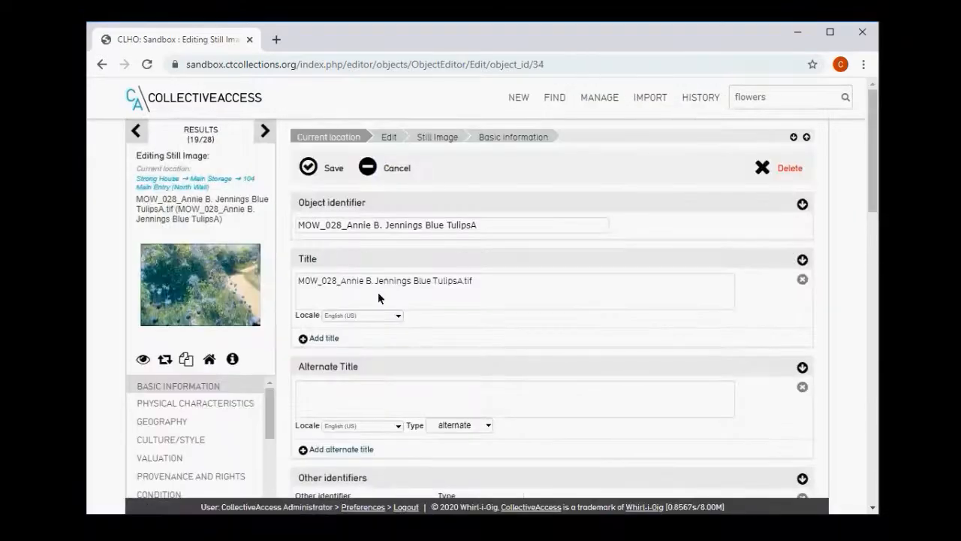
# - Open the Admin info screen of the MOW_028 Blue TulipsA record
pyautogui.scroll(-2, 488, 300)
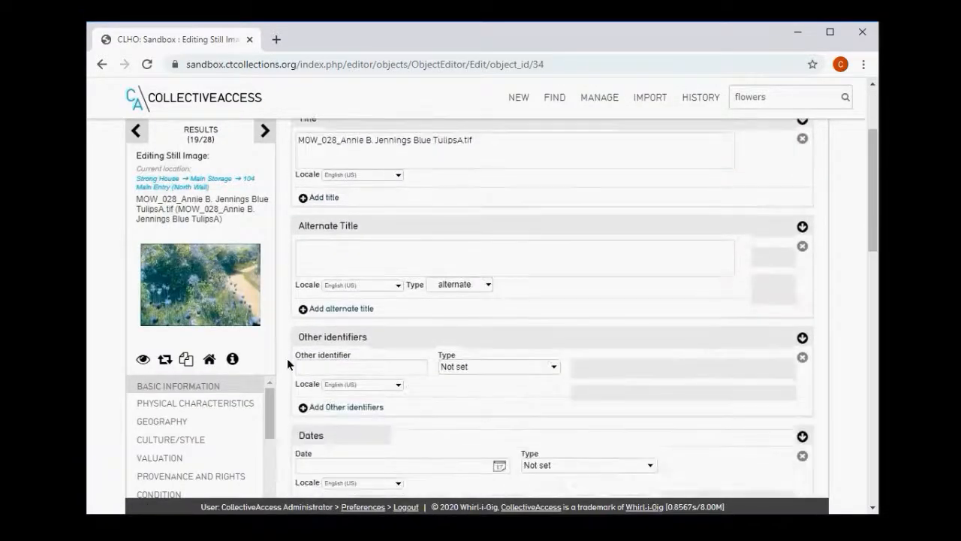
pyautogui.scroll(-3, 203, 406)
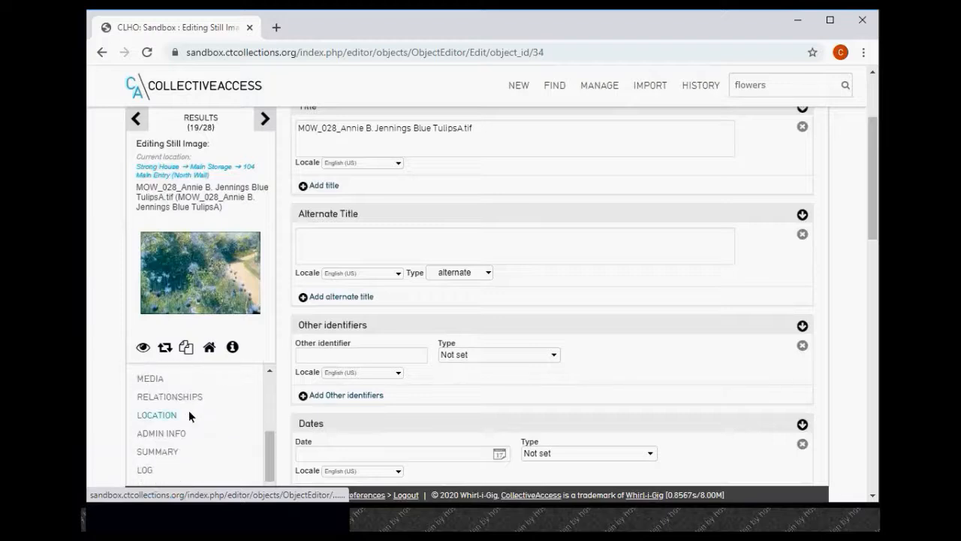
pyautogui.click(159, 435)
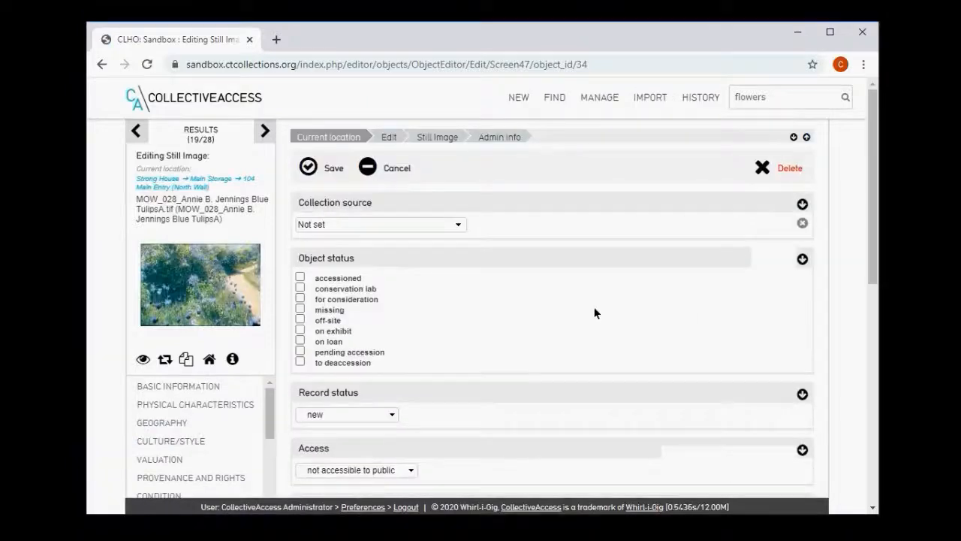
# - Remove the Flower Exhibition set from the record's related sets, save the record and check the remaining sets
pyautogui.scroll(-2, 594, 312)
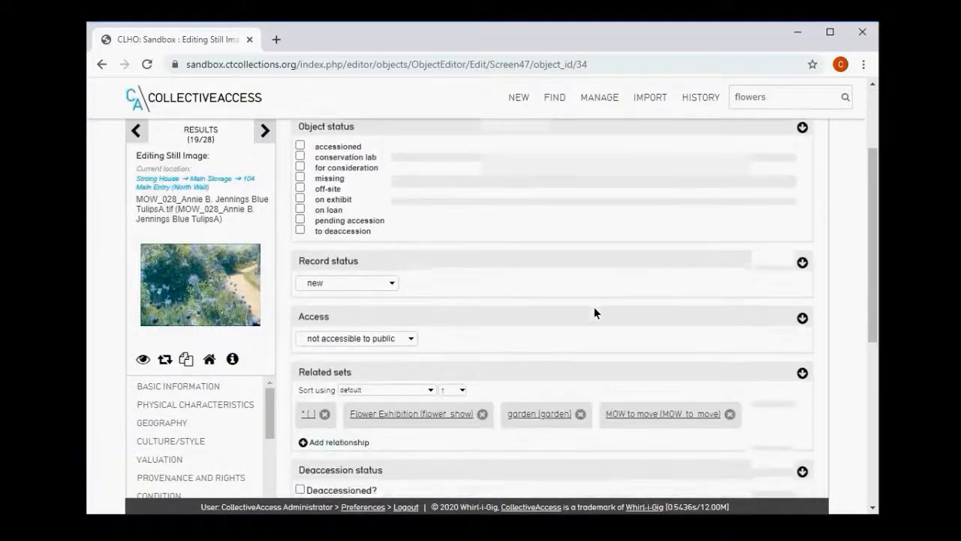
pyautogui.scroll(-1, 594, 312)
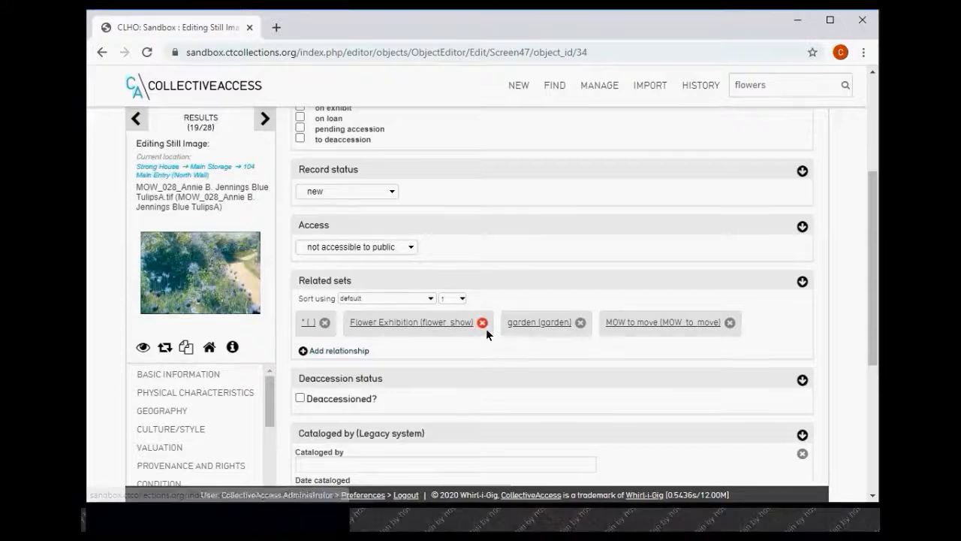
pyautogui.click(482, 323)
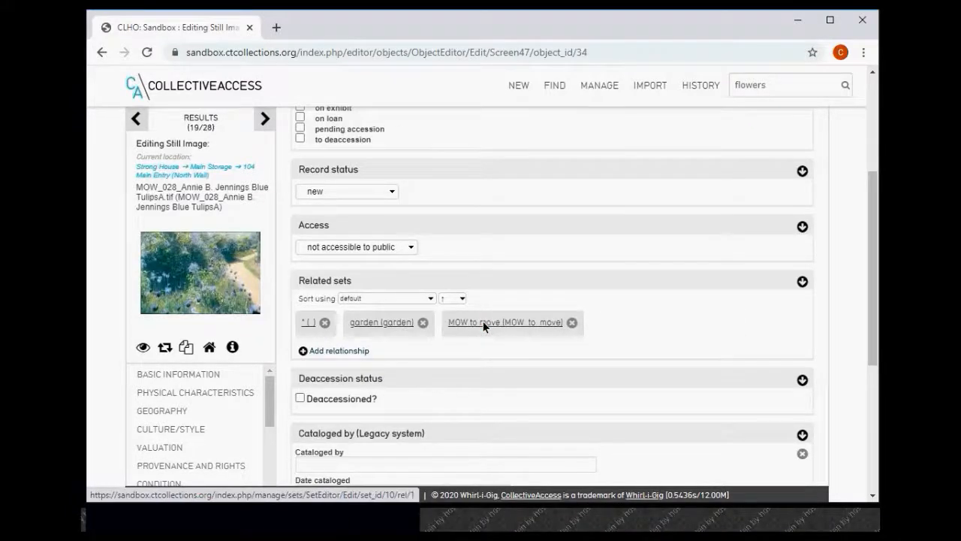
pyautogui.scroll(1, 485, 335)
pyautogui.scroll(3, 486, 340)
pyautogui.click(311, 156)
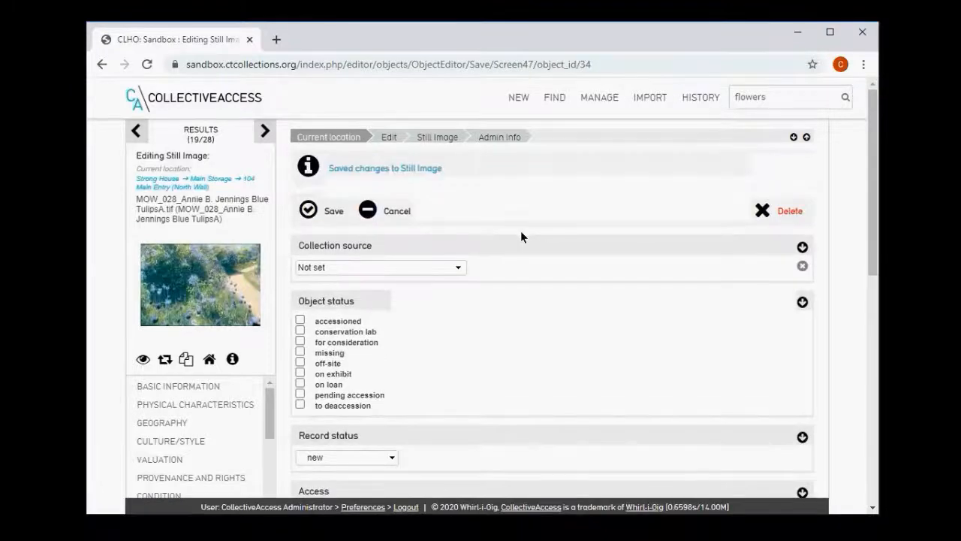
pyautogui.scroll(-5, 532, 262)
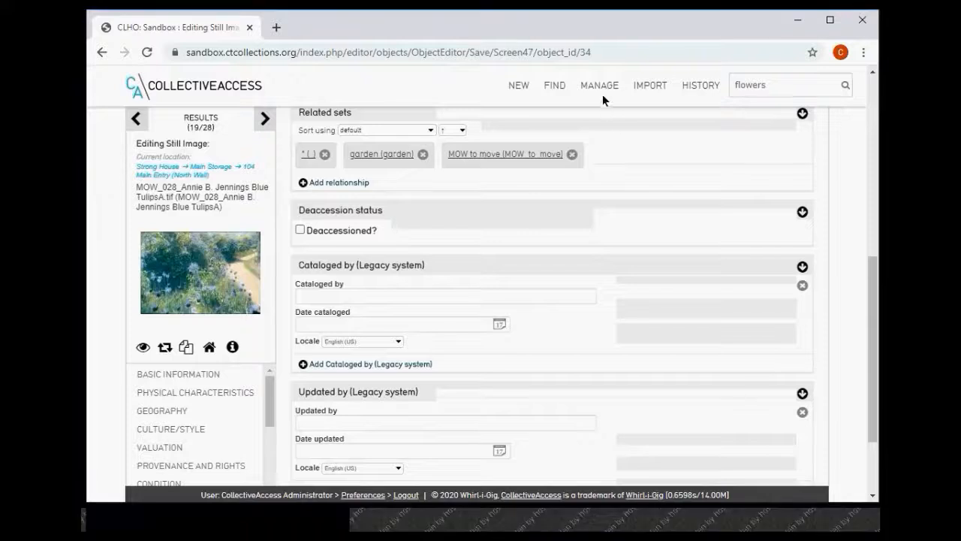
# - Go to the list of all sets and open Flower Exhibition for editing
pyautogui.moveTo(599, 97)
pyautogui.moveTo(604, 204)
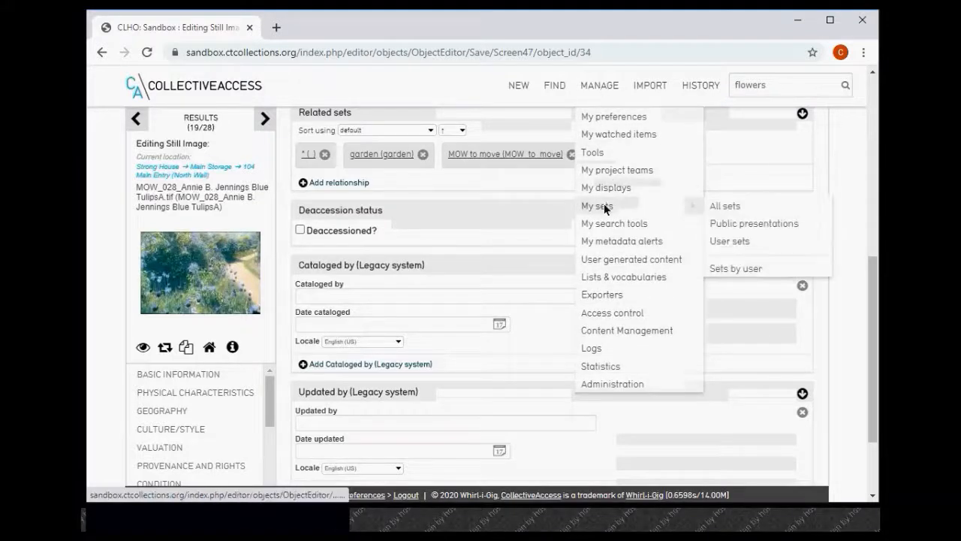
pyautogui.click(724, 203)
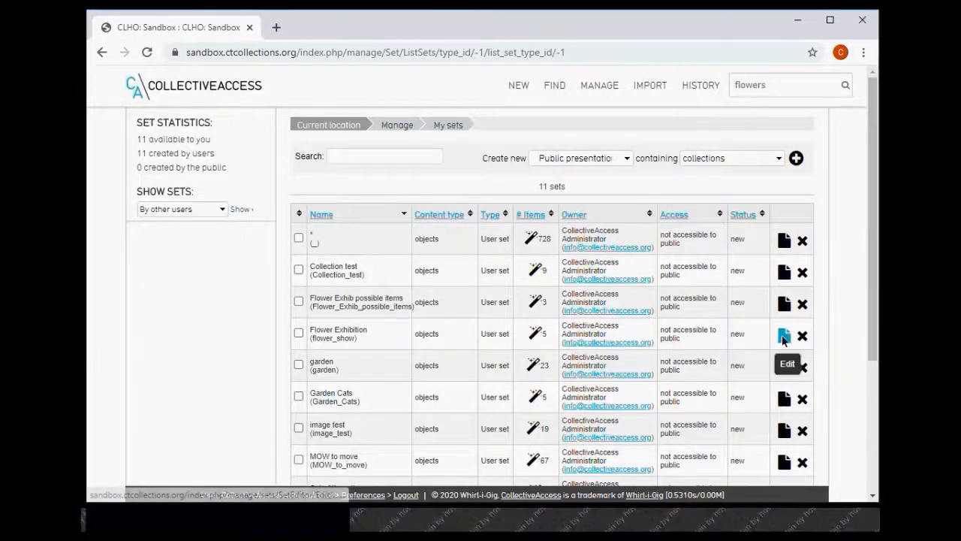
pyautogui.click(785, 347)
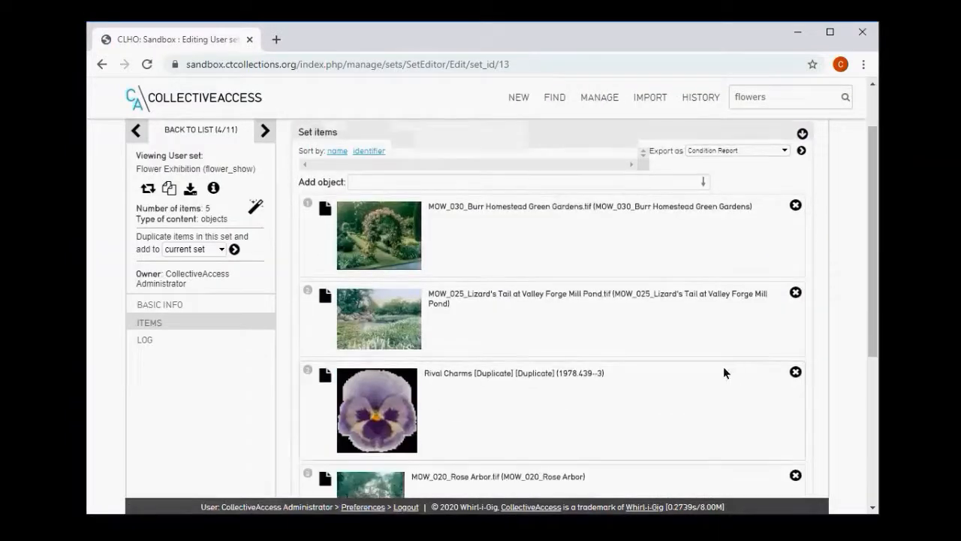
# - Reorder the set items so Rival Charms is first and MOW_025_Lizard's Tail follows MOW_020_Rose Arbor, and save the set
pyautogui.moveTo(498, 420); pyautogui.dragTo(497, 233)
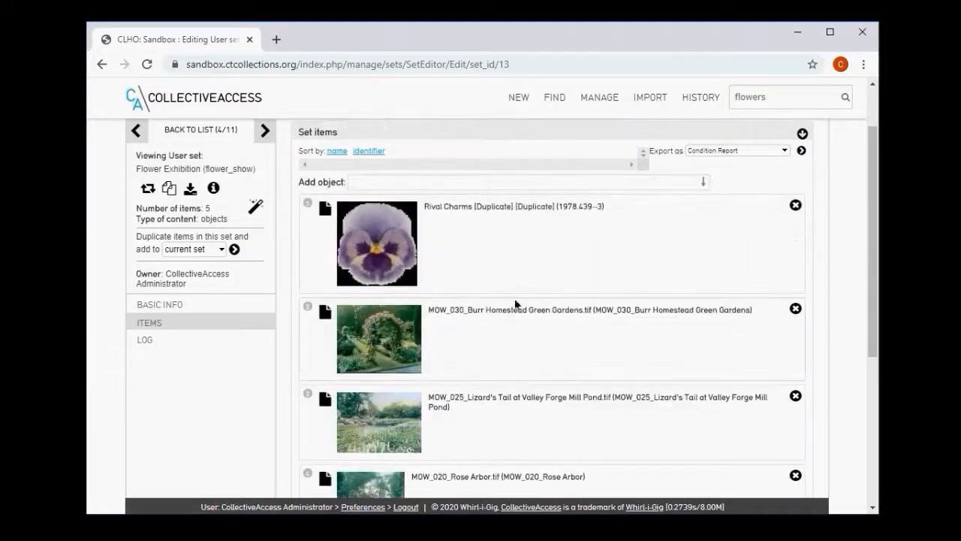
pyautogui.scroll(-1, 530, 382)
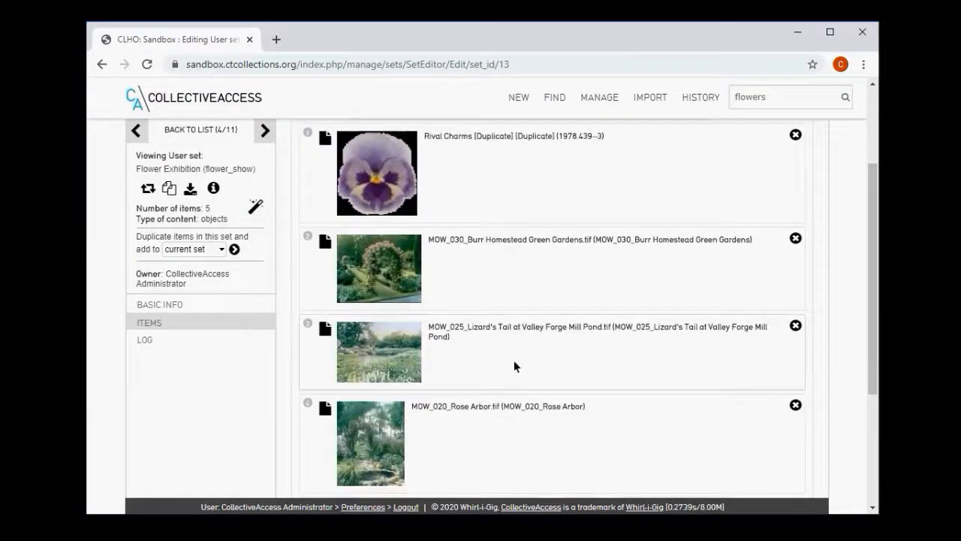
pyautogui.moveTo(514, 360); pyautogui.dragTo(520, 472)
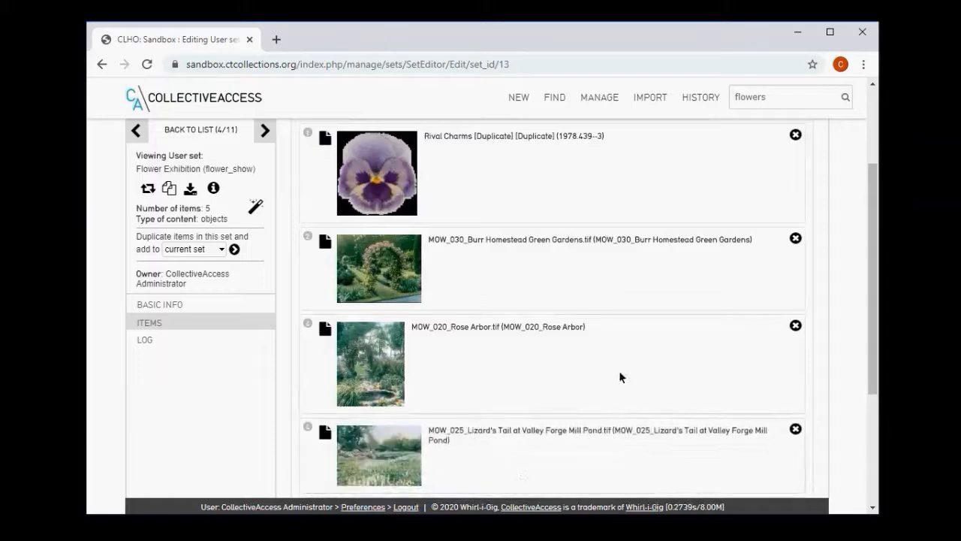
pyautogui.scroll(2, 846, 404)
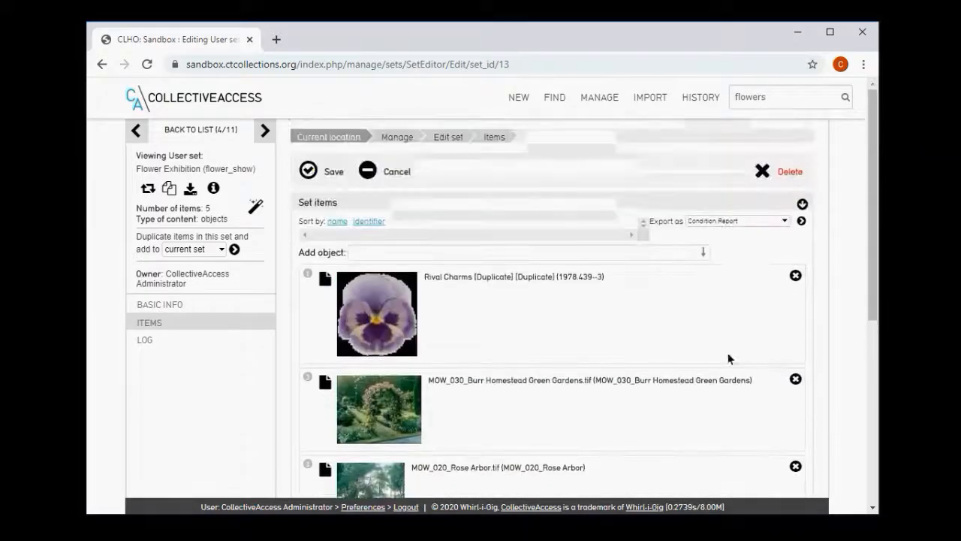
pyautogui.click(309, 158)
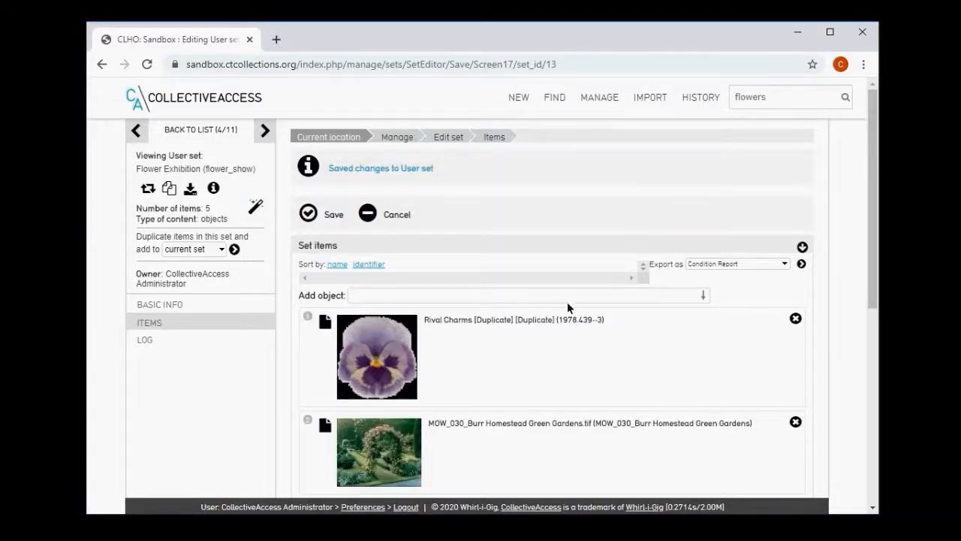
# - Export the Flower Exhibition set in the "Location w/ image" format and open the downloaded PDF
pyautogui.click(785, 266)
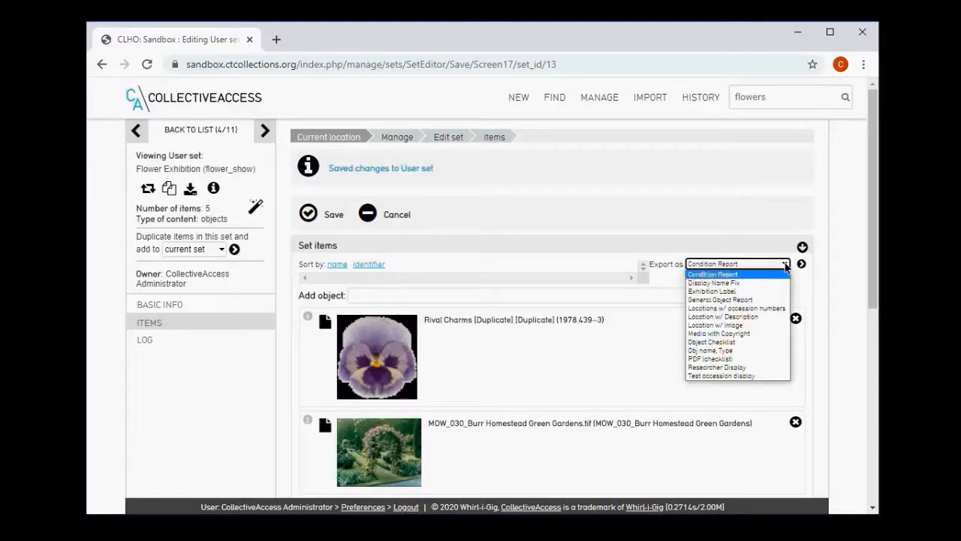
pyautogui.click(755, 325)
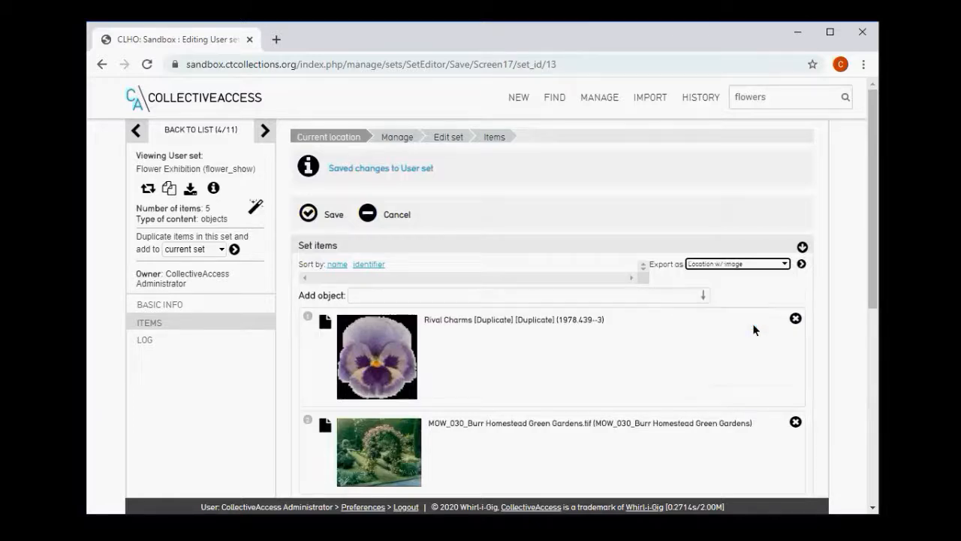
pyautogui.click(801, 265)
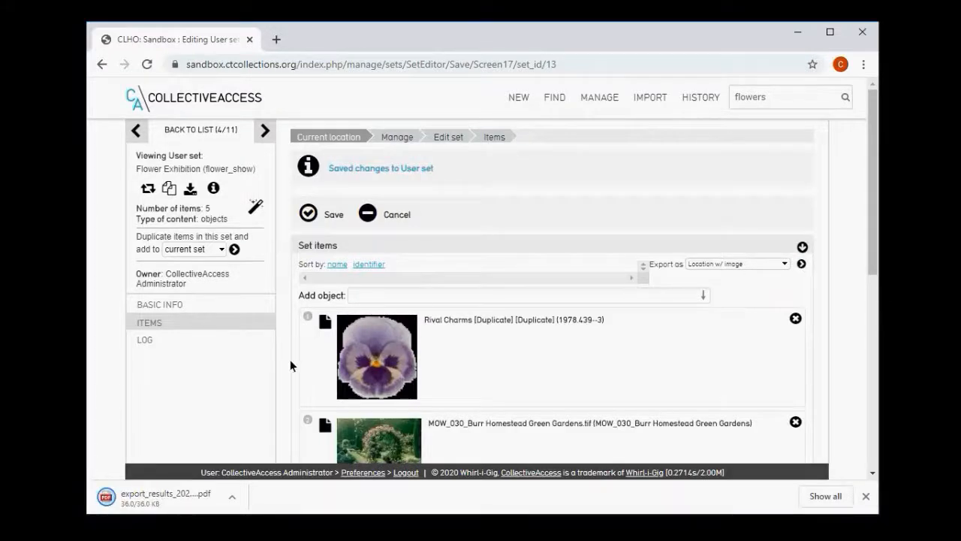
pyautogui.click(146, 497)
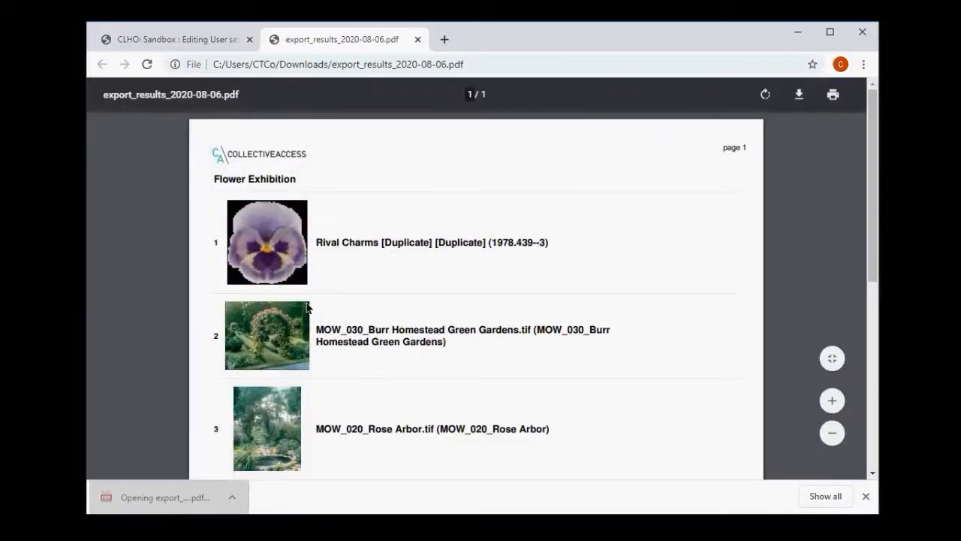
# - Review the order and images of the objects in the exported PDF, then close it
pyautogui.scroll(-3, 646, 328)
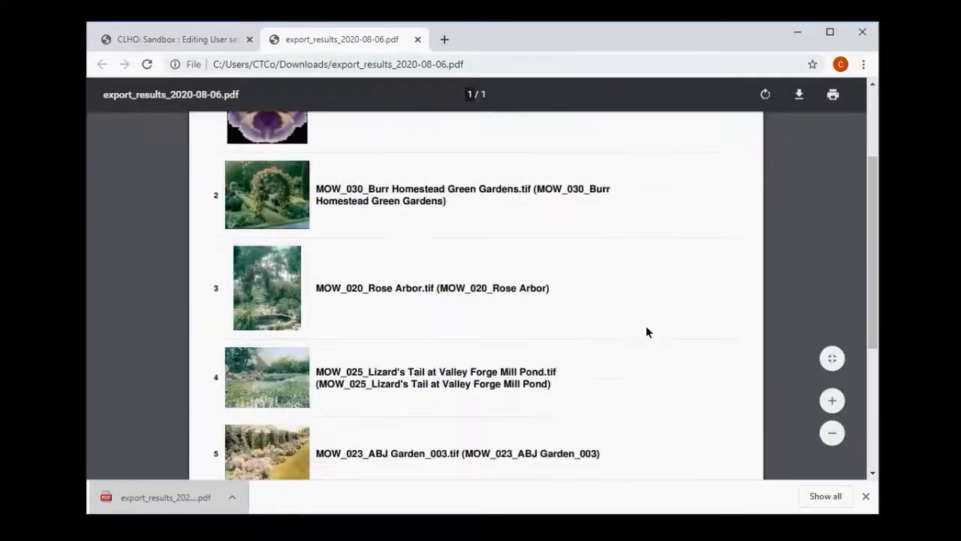
pyautogui.scroll(3, 289, 335)
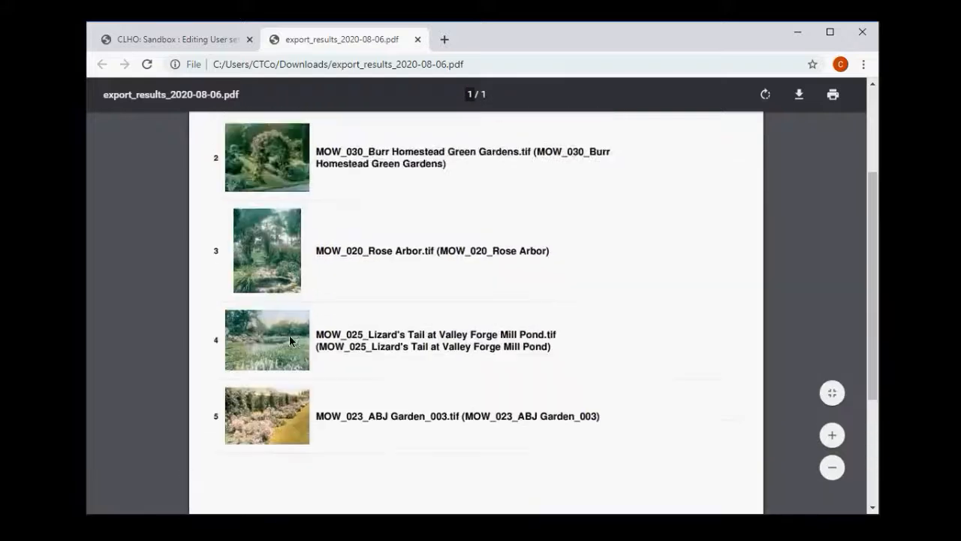
pyautogui.scroll(-1, 280, 316)
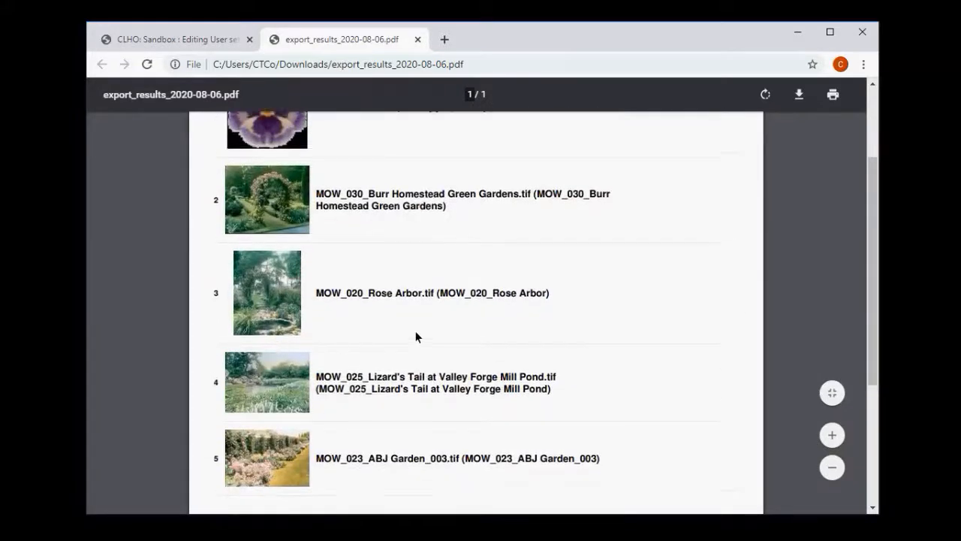
pyautogui.scroll(2, 414, 338)
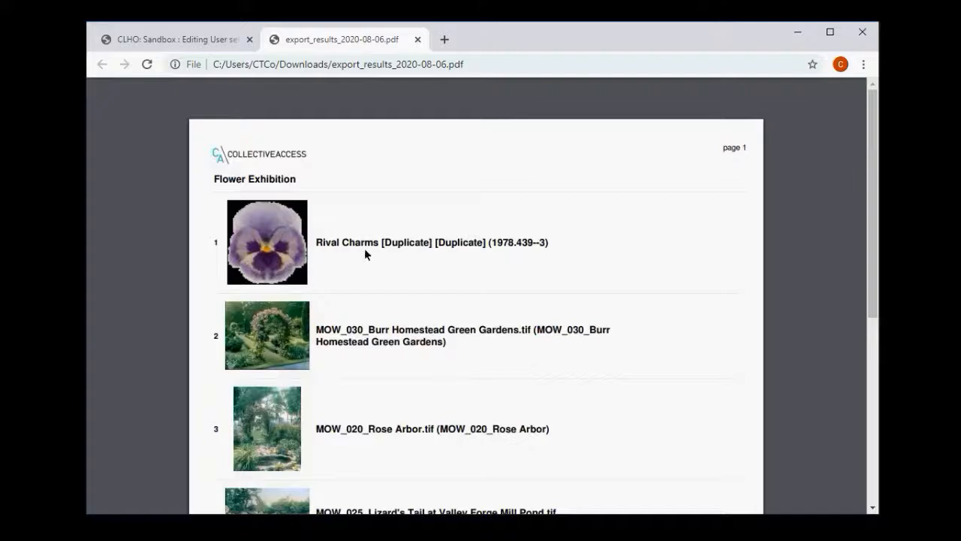
pyautogui.click(418, 39)
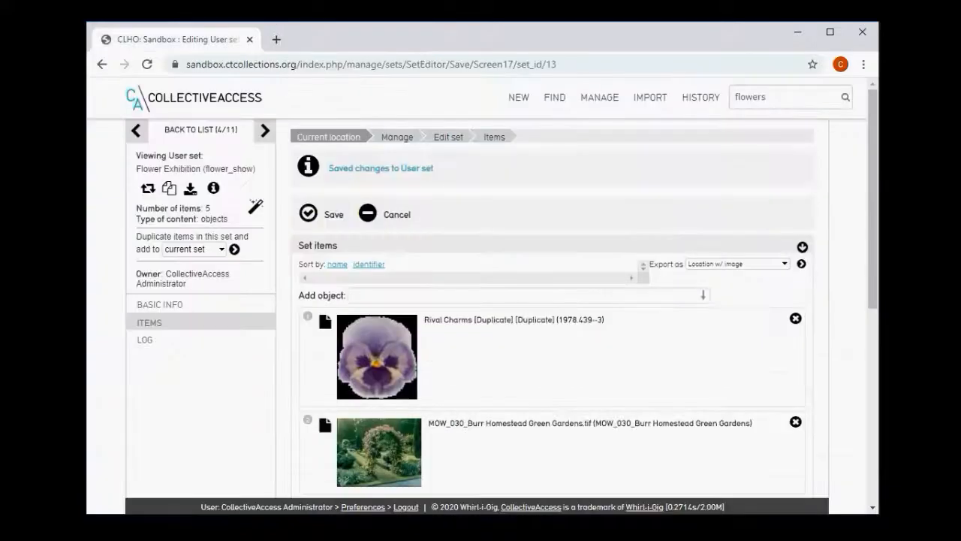